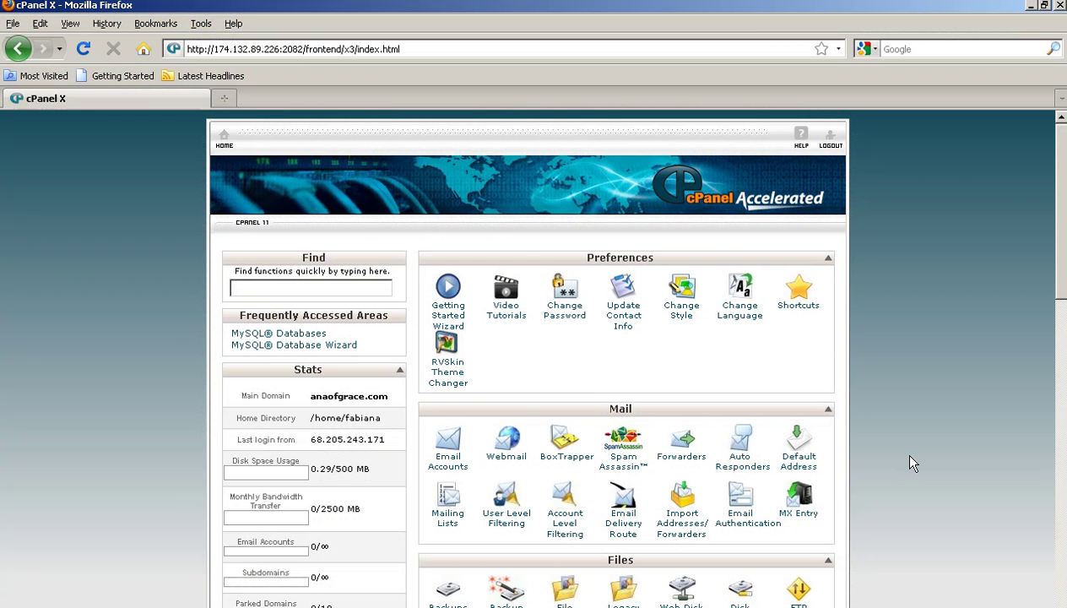
Step: Scroll to the Databases section and launch the MySQL Database Wizard
scroll(925, 322, down, 7)
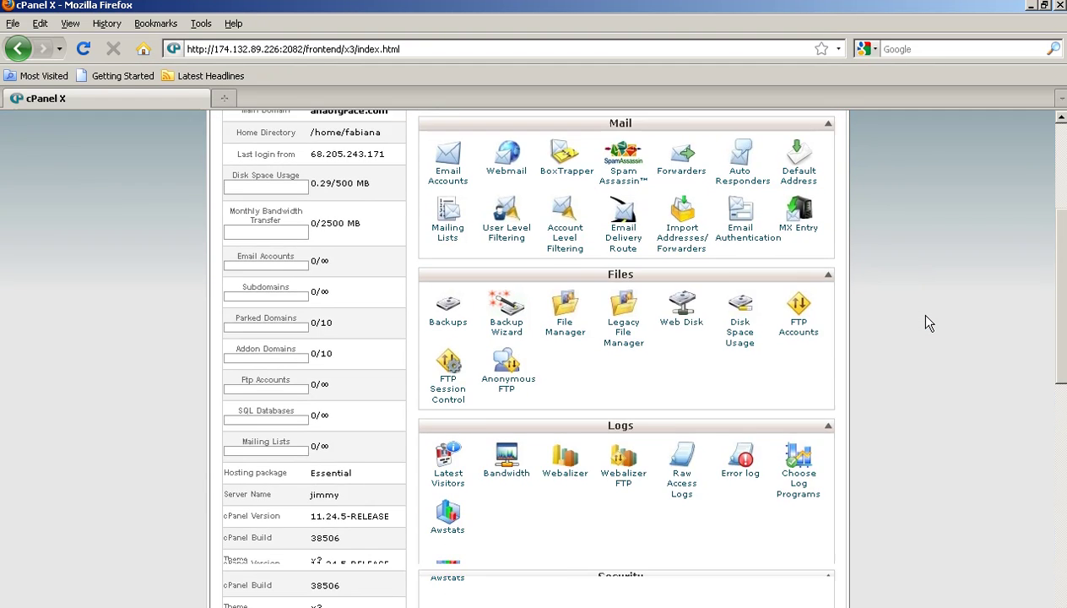
scroll(929, 323, down, 8)
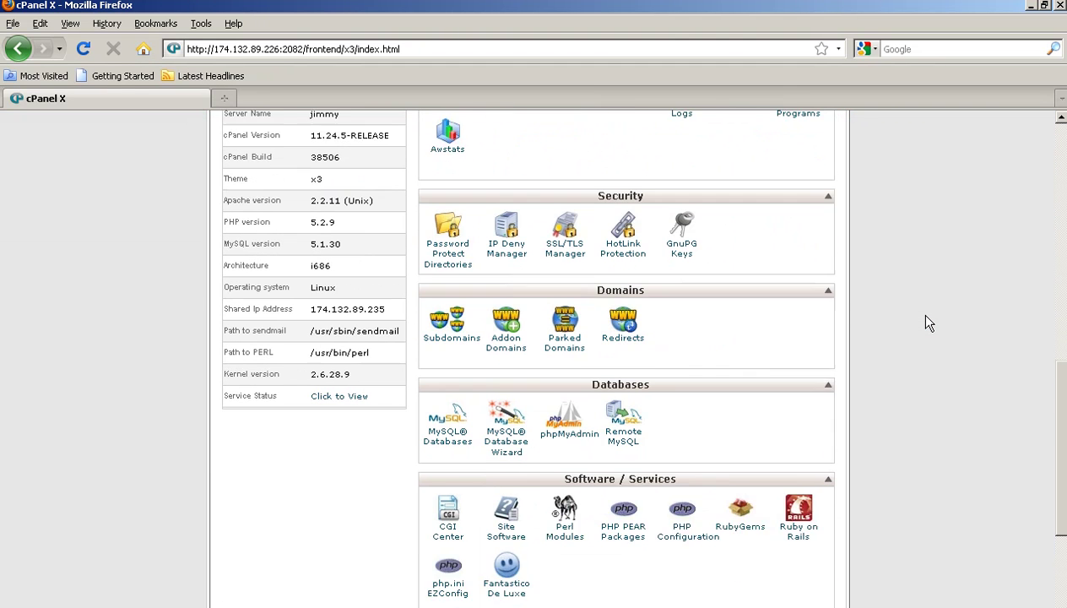
click(505, 384)
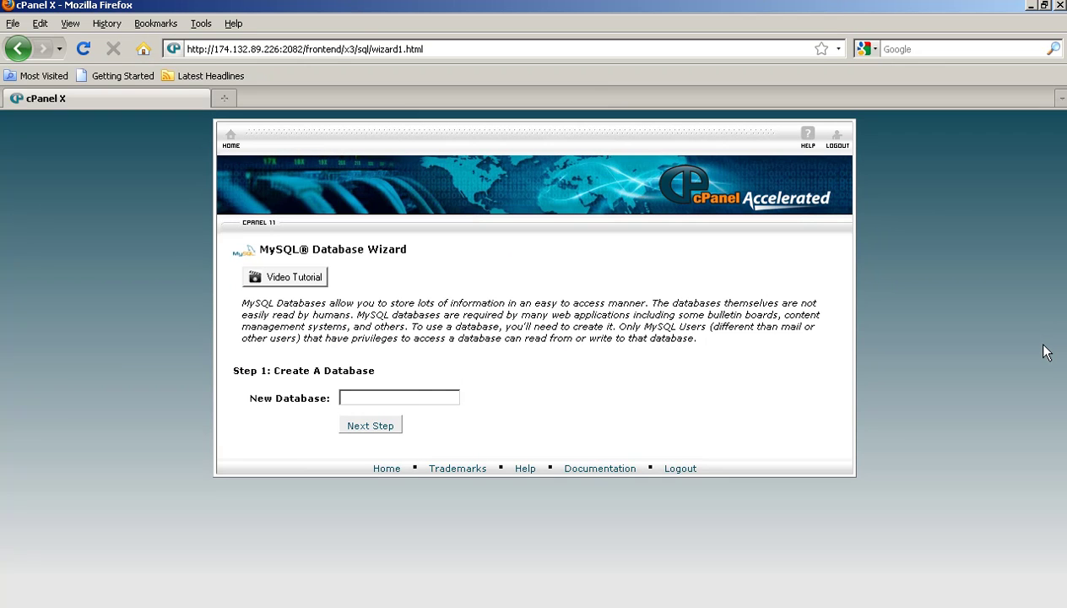
Step: Create a new database named 'prosperity'
click(413, 394)
text(prosper)
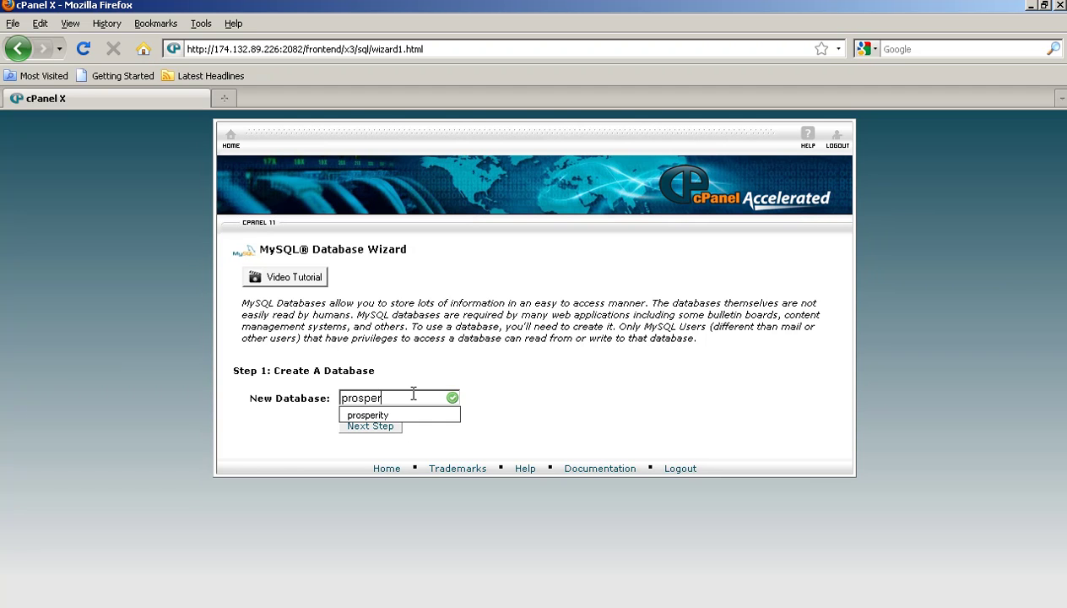
text(ity)
key(Down)
key(Return)
click(379, 424)
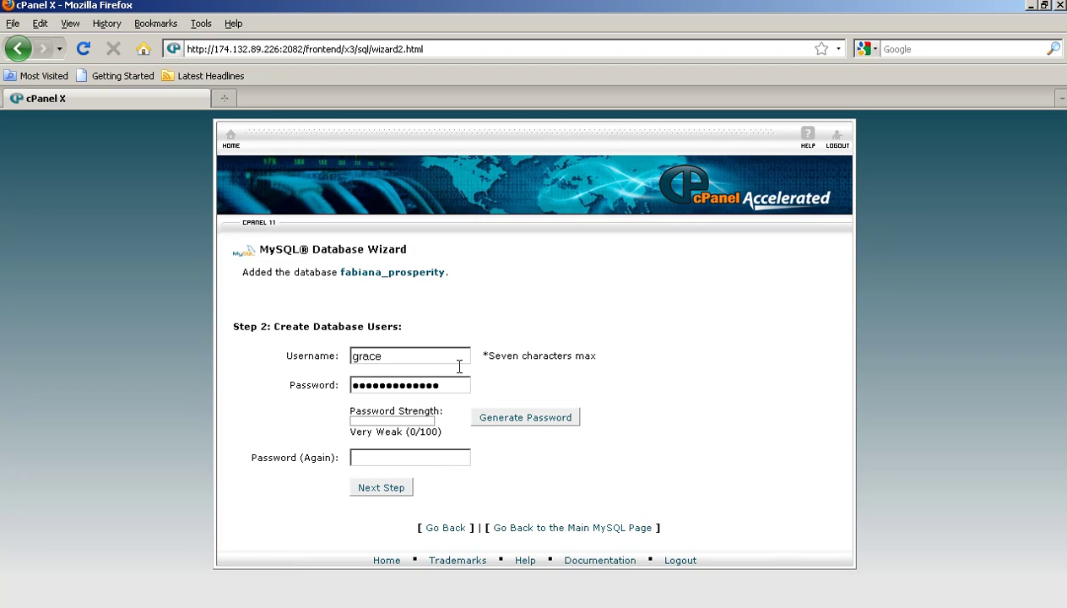
Step: Replace the pre-filled database user password with a new password
drag(453, 384, 345, 384)
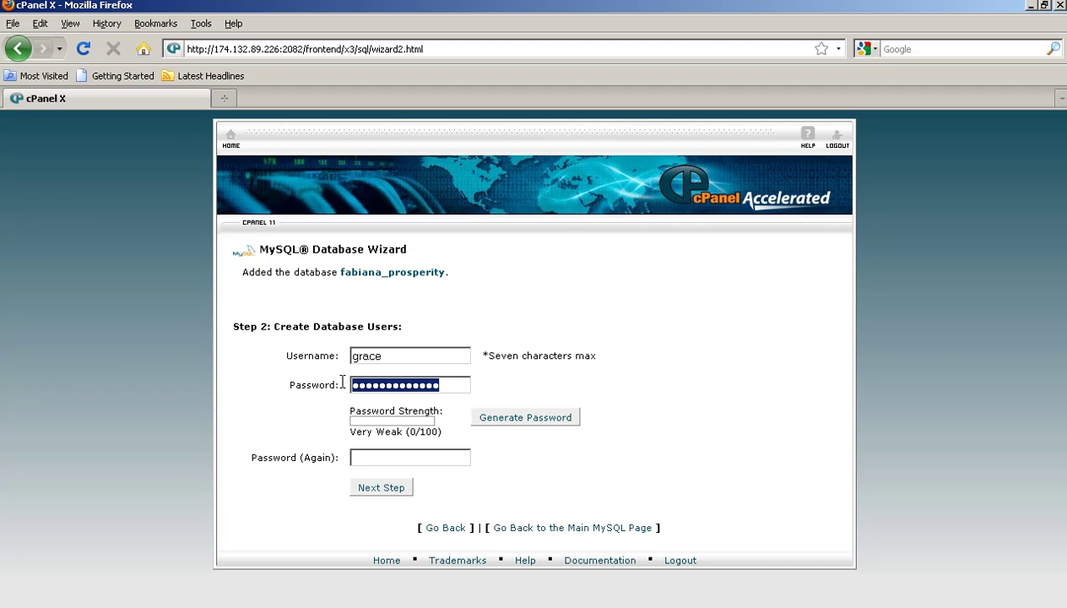
text(***********)
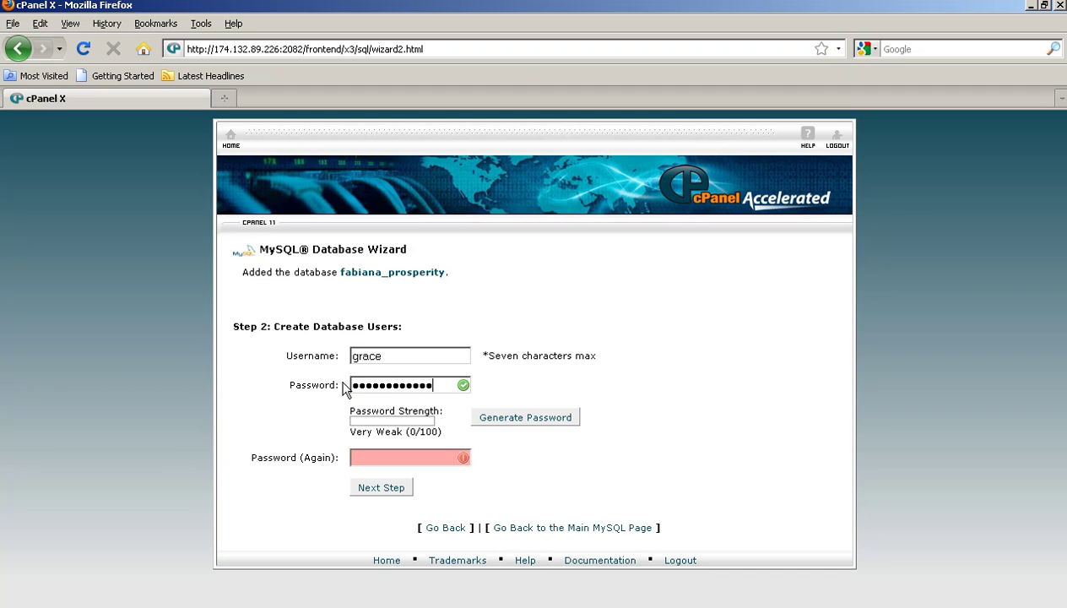
key(BackSpace)
key(BackSpace)
key(BackSpace)
key(BackSpace)
key(BackSpace)
key(BackSpace)
key(BackSpace)
key(BackSpace)
key(BackSpace)
key(BackSpace)
key(BackSpace)
key(BackSpace)
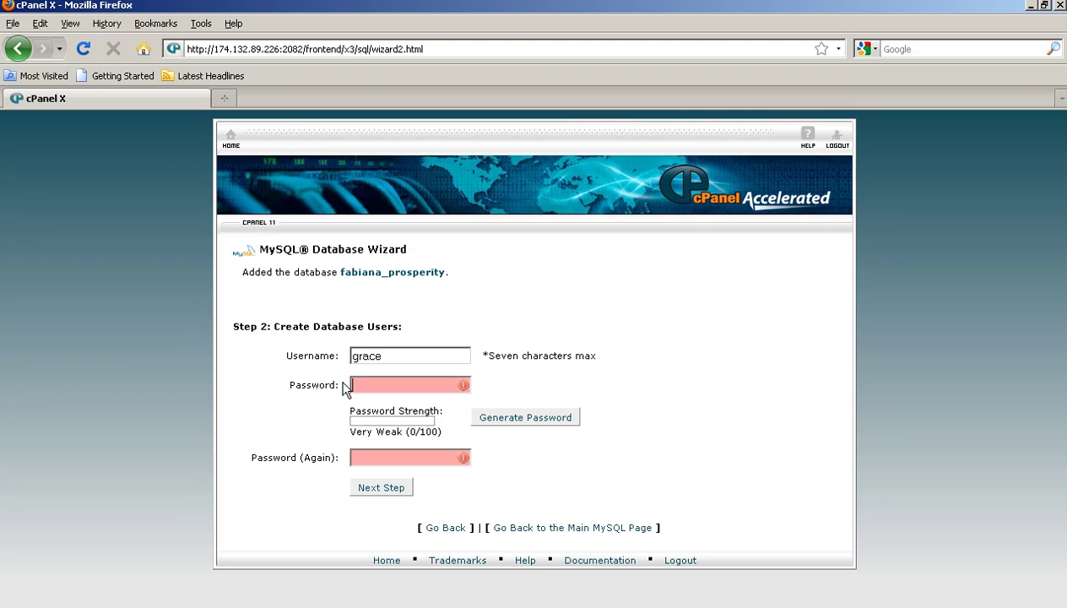
text(********)
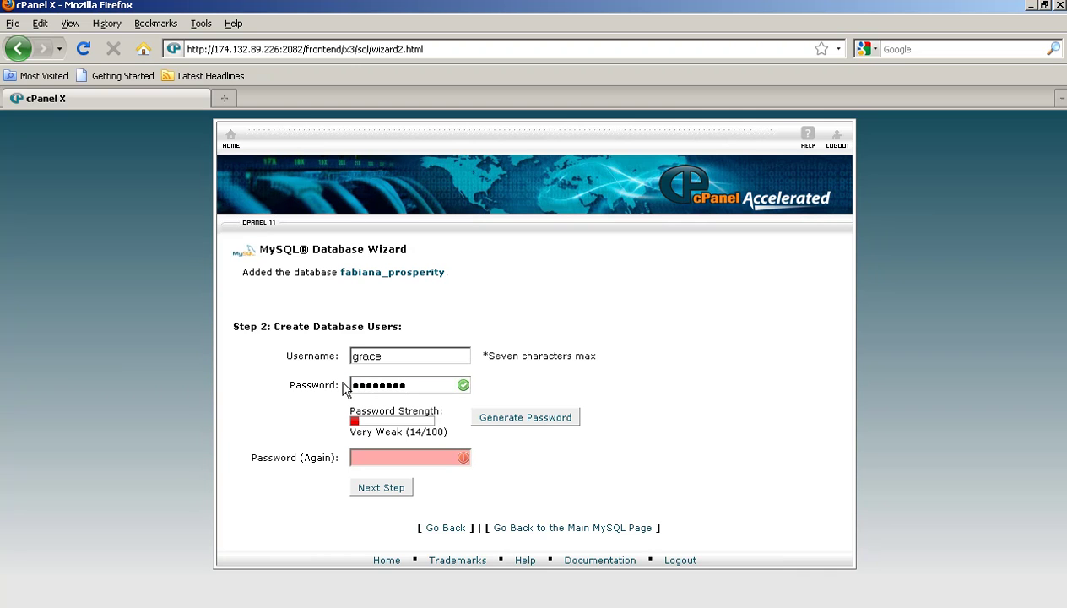
text(***)
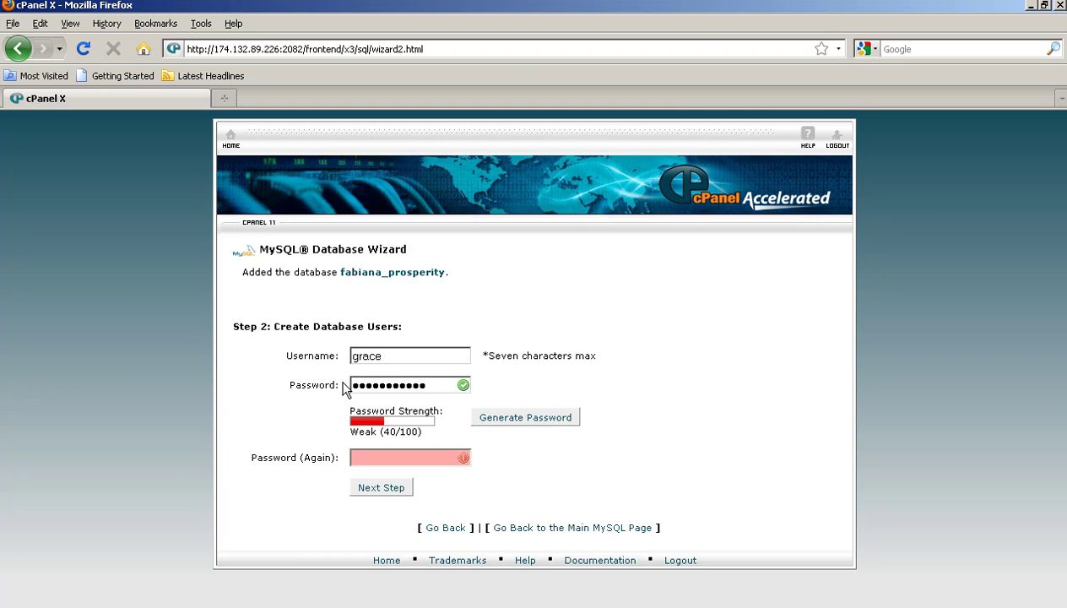
text(***)
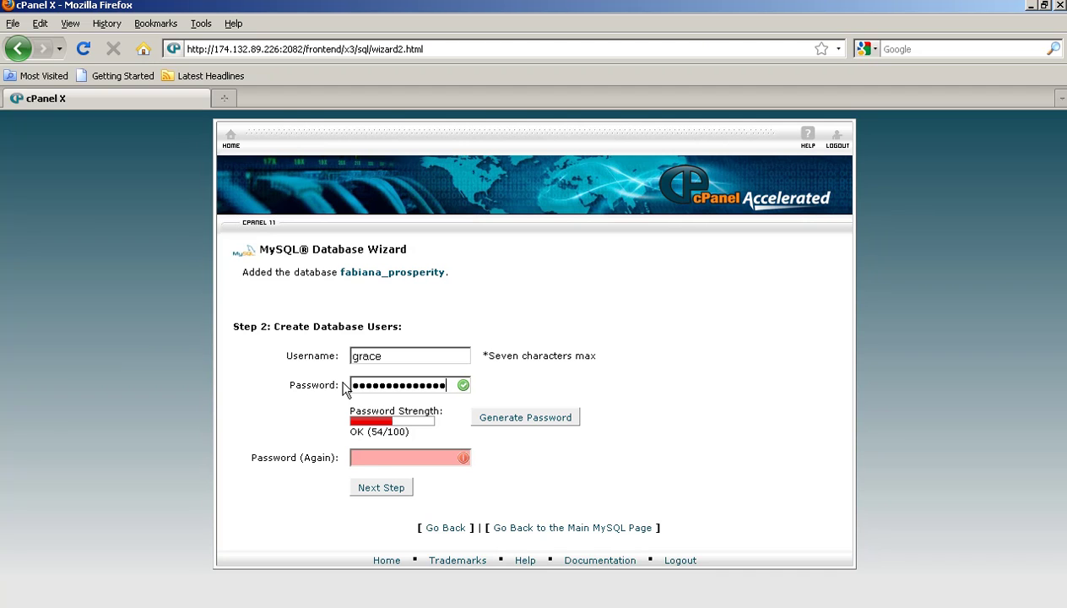
key(Tab)
key(Tab)
text(**************)
Step: Create the user, grant ALL PRIVILEGES on prosperity, and return to cPanel home
click(390, 489)
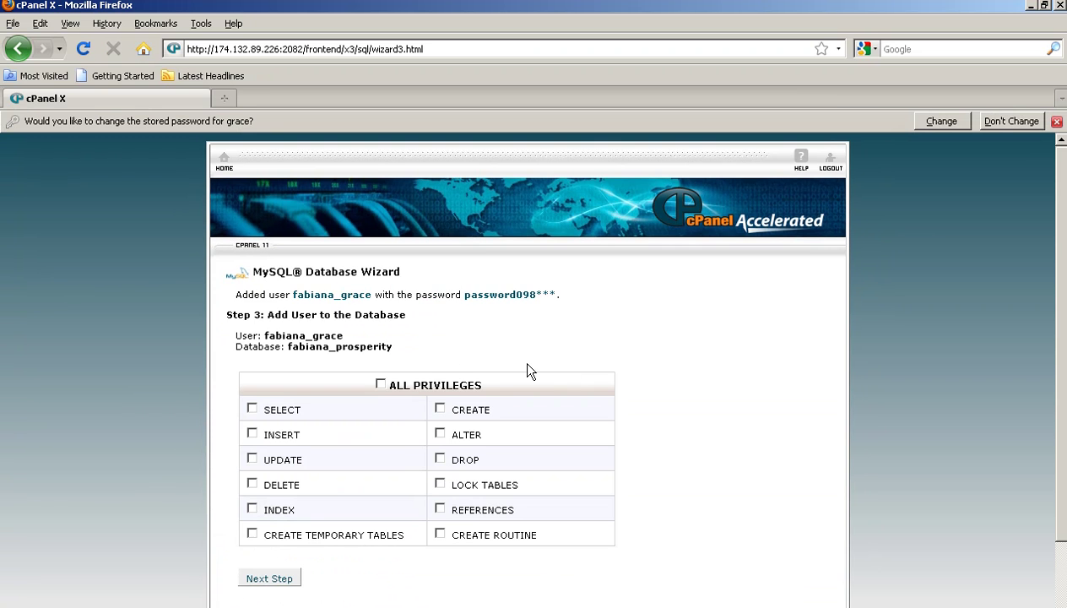
drag(398, 348, 235, 300)
click(380, 385)
click(277, 581)
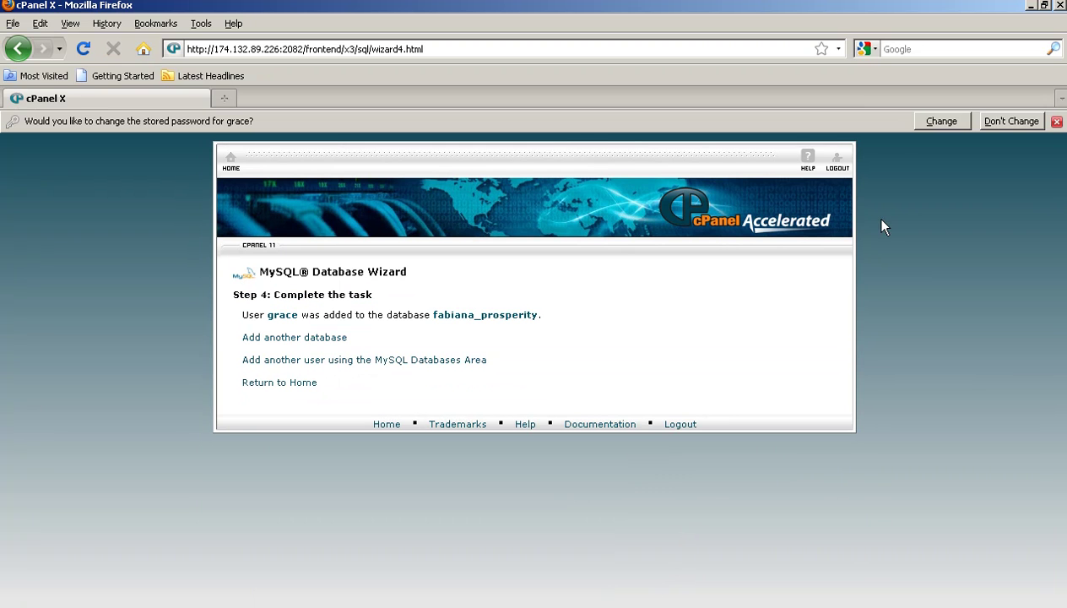
click(231, 162)
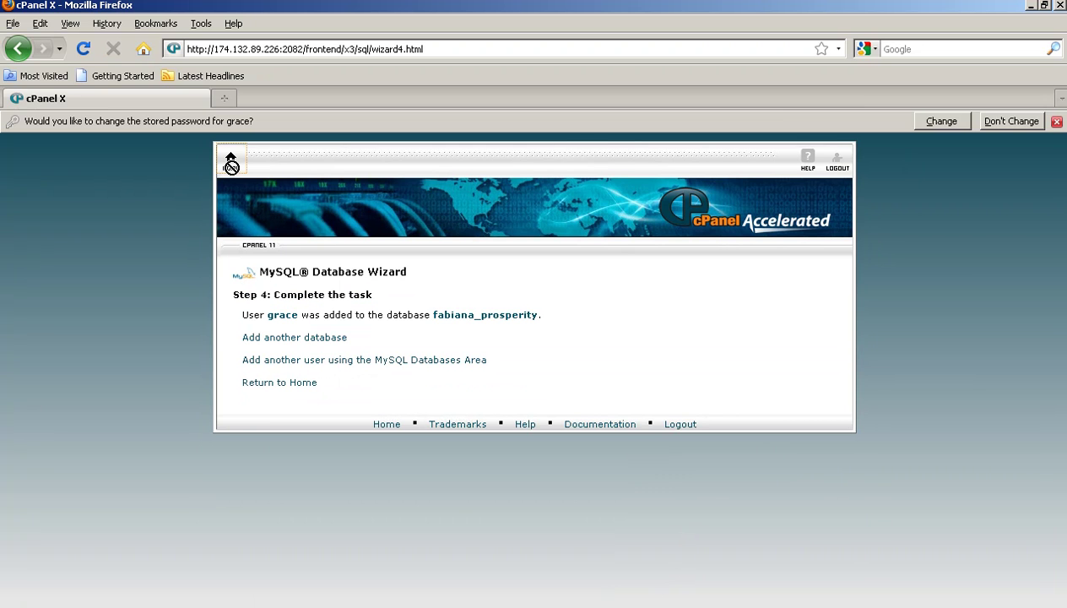
Step: Create a new text document on the desktop named anaofgrace.txt and open it
click(1029, 7)
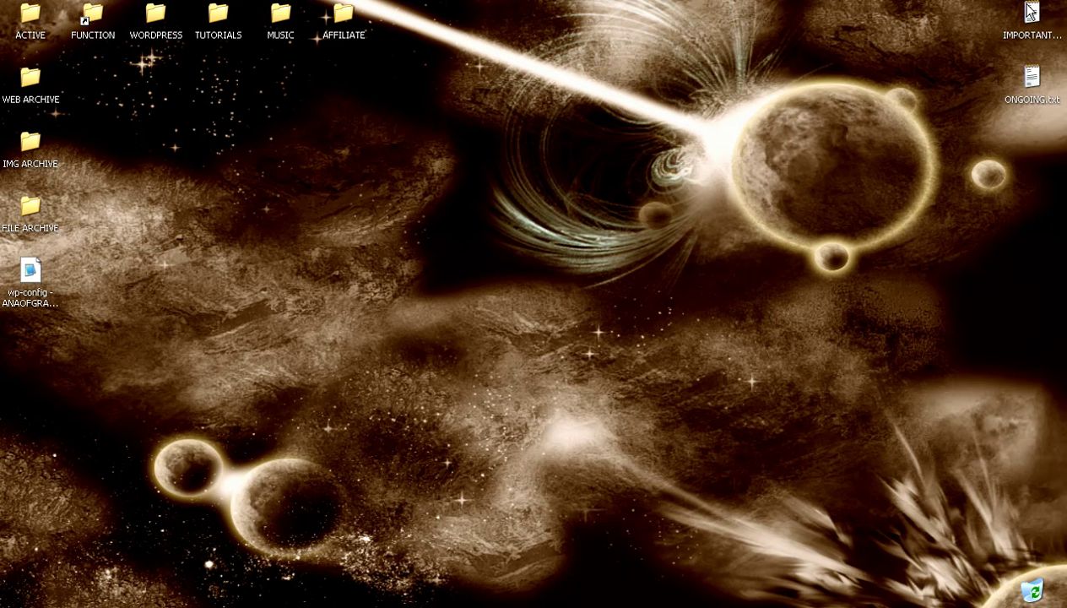
right_click(517, 159)
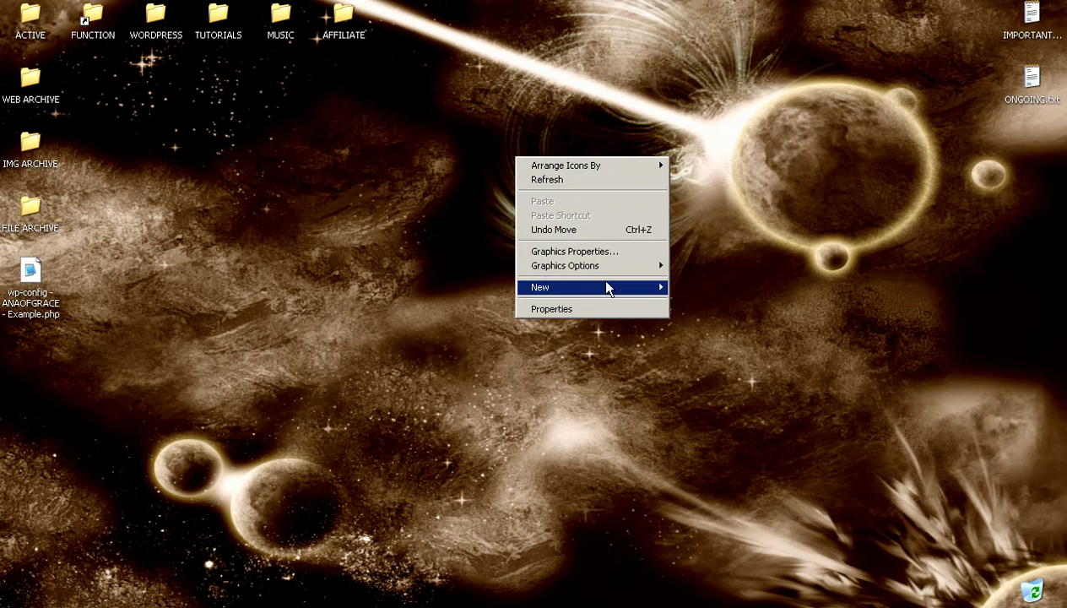
mouse_move(618, 286)
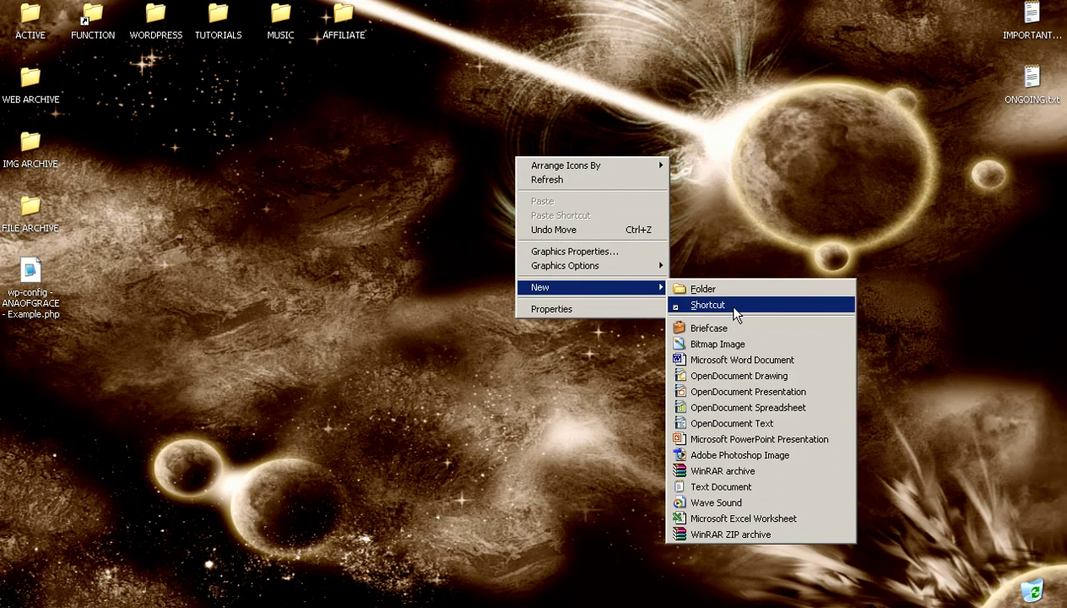
click(766, 481)
text(anaofg)
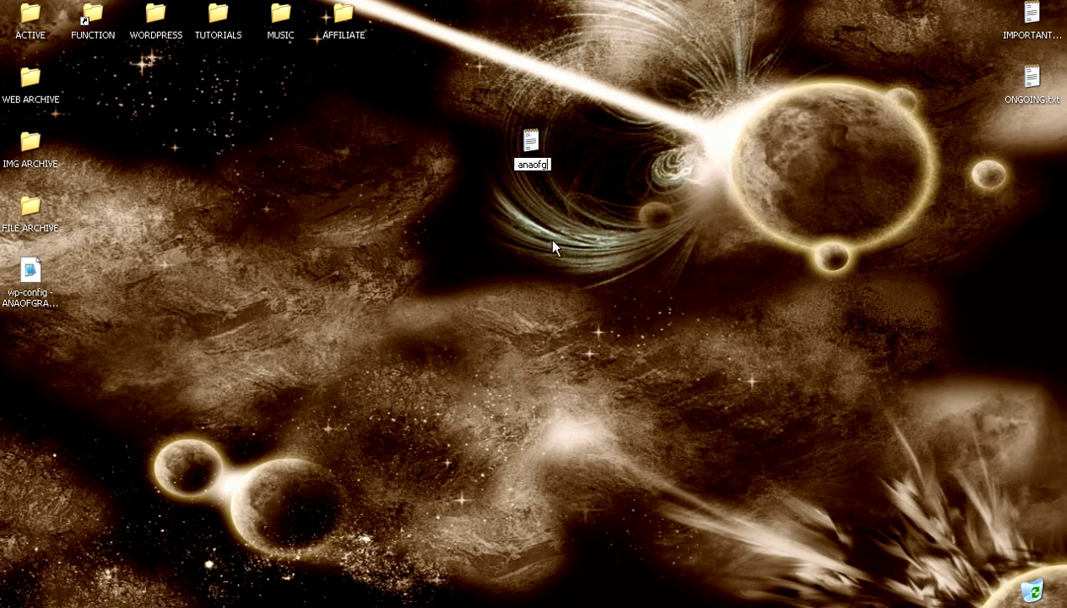
text(race.txt)
key(Return)
key(Return)
key(Return)
key(Return)
Step: Trim the note to just the password, user and database lines, then open the wp-config example file
key(BackSpace)
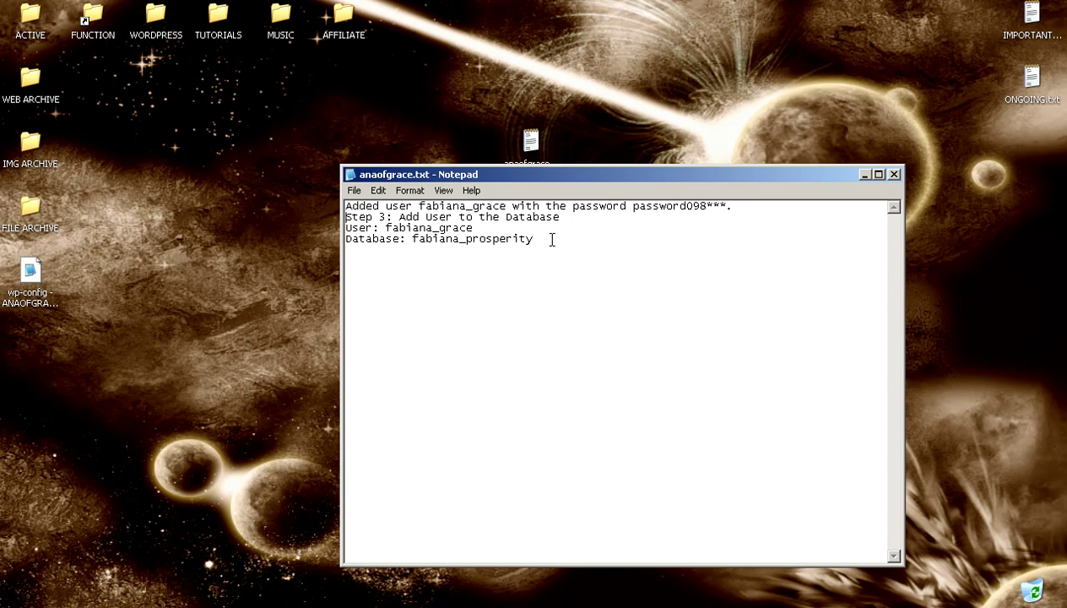
key(shift+Right)
key(shift+Right)
key(shift+Right)
key(shift+Right)
key(shift+Right)
key(shift+Right)
key(shift+Right)
key(shift+Right)
key(shift+Right)
key(shift+Right)
key(shift+Right)
key(shift+Right)
key(shift+Right)
key(shift+Right)
key(shift+Right)
key(shift+Right)
key(shift+Right)
key(shift+Right)
key(shift+Right)
key(shift+Right)
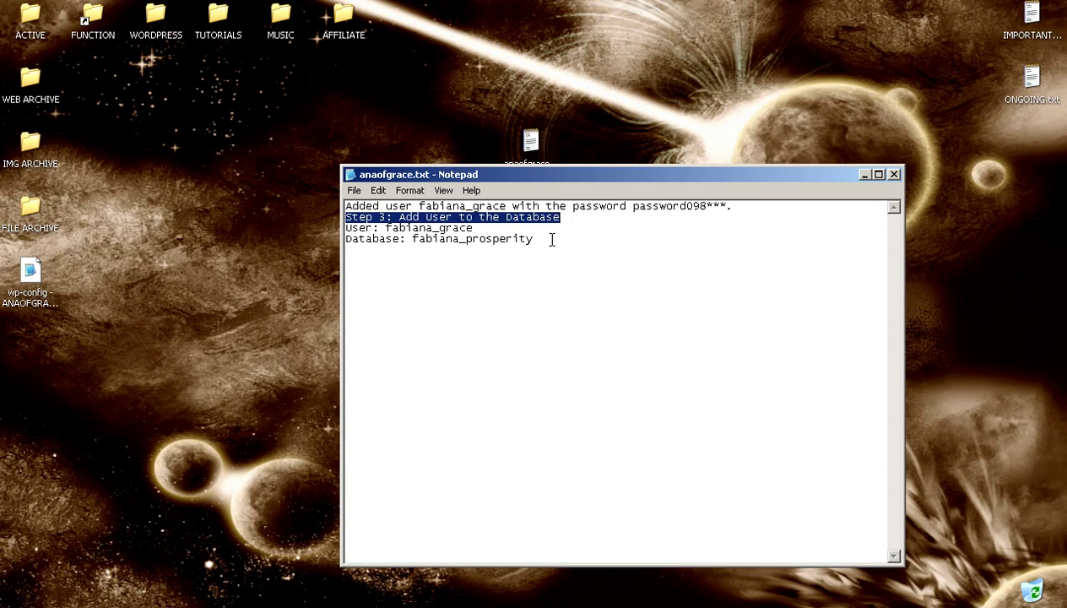
key(Delete)
key(Up)
key(Delete)
key(Delete)
key(Delete)
key(Delete)
key(Delete)
key(Delete)
key(Delete)
key(Delete)
key(Delete)
key(Delete)
key(Delete)
key(Delete)
key(Delete)
key(Delete)
key(Delete)
key(Delete)
key(Delete)
key(Delete)
key(Delete)
key(Delete)
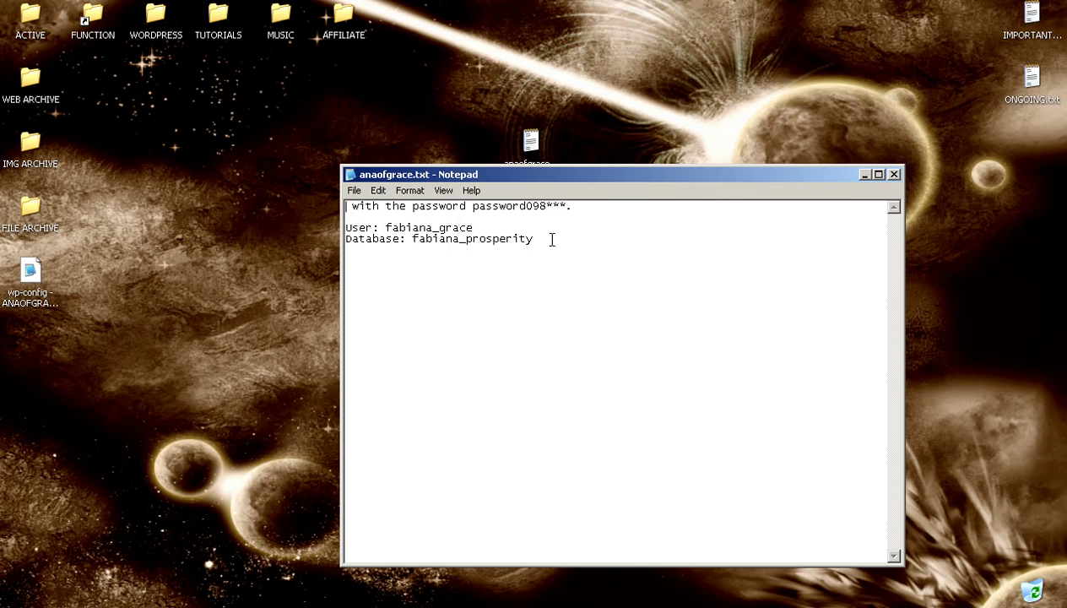
key(Delete)
key(Down)
key(Delete)
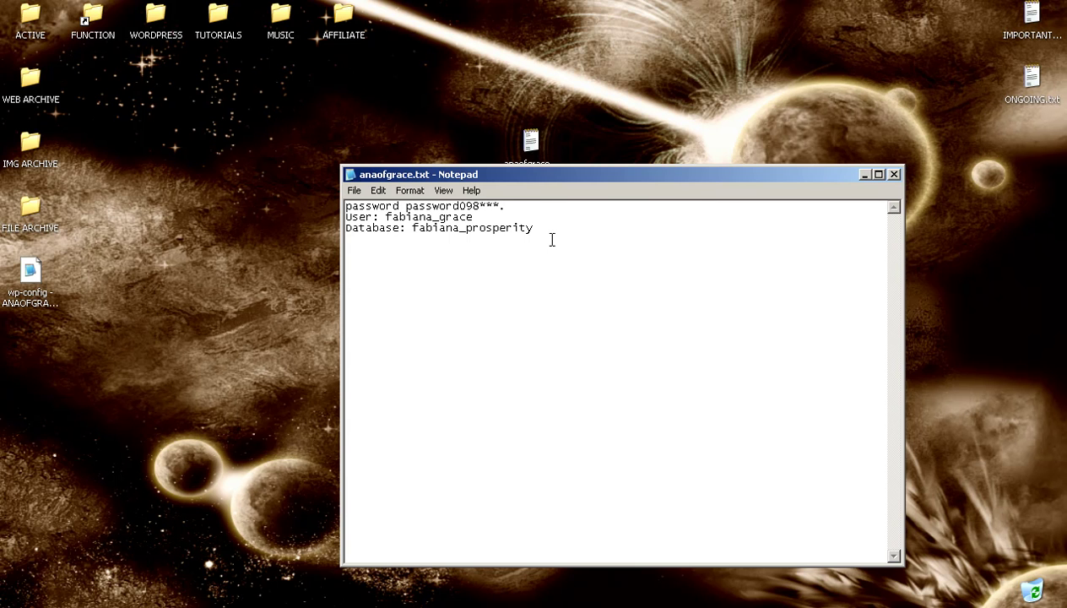
double_click(31, 271)
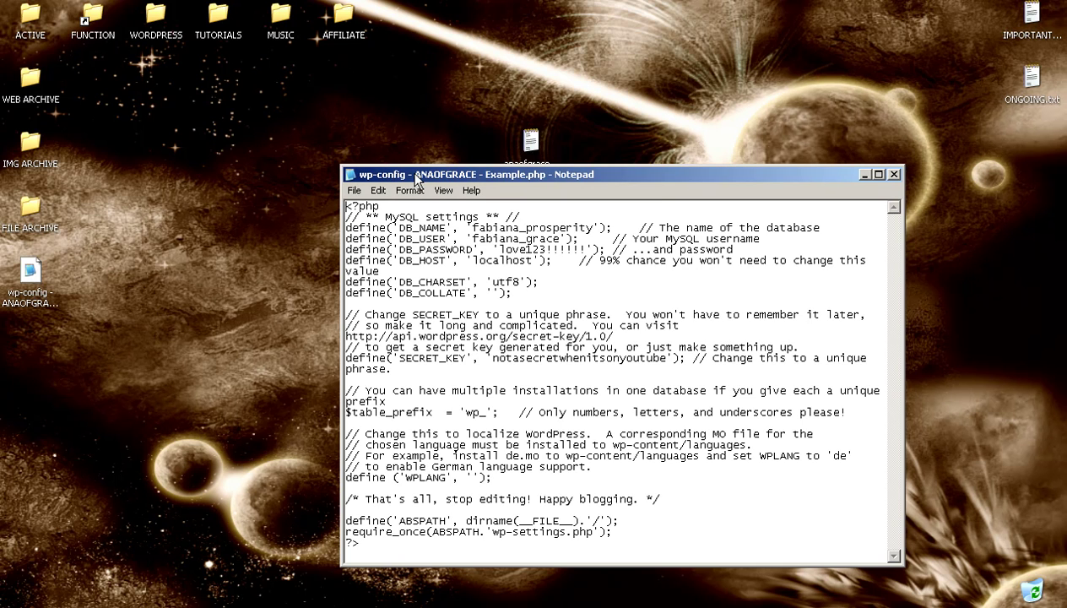
Step: Place wp-config beside the note and paste the saved password into DB_PASSWORD
drag(415, 179, 165, 4)
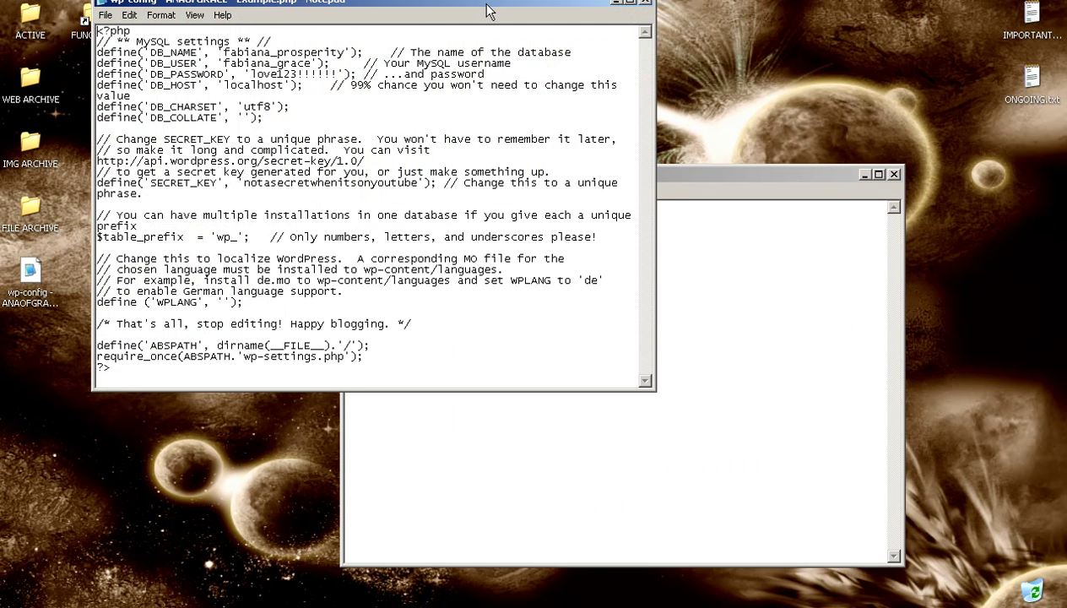
drag(487, 10, 445, 66)
drag(650, 172, 812, 210)
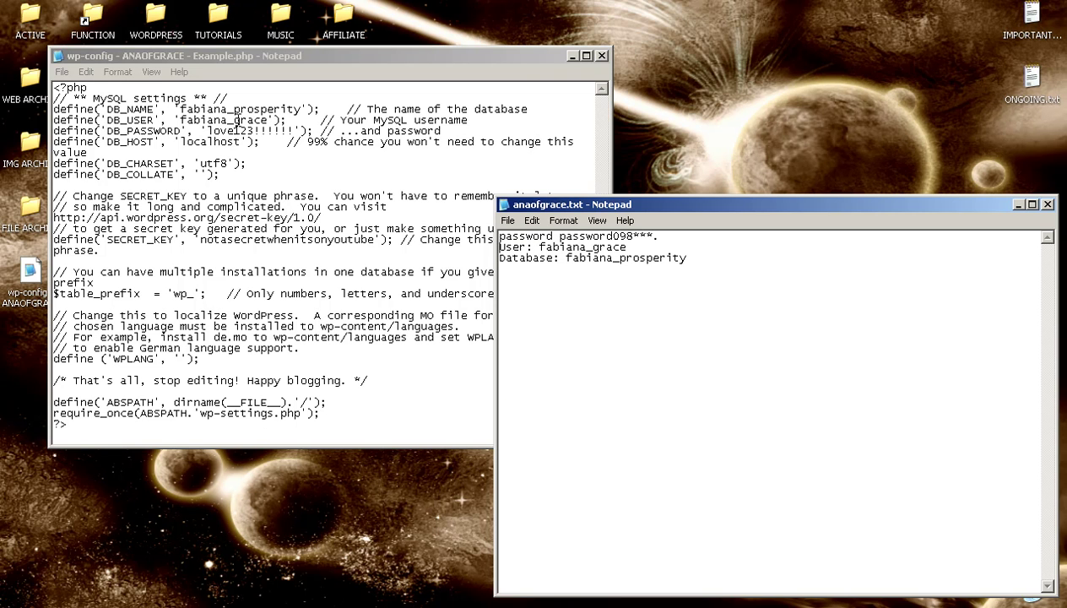
drag(212, 131, 294, 131)
key(Delete)
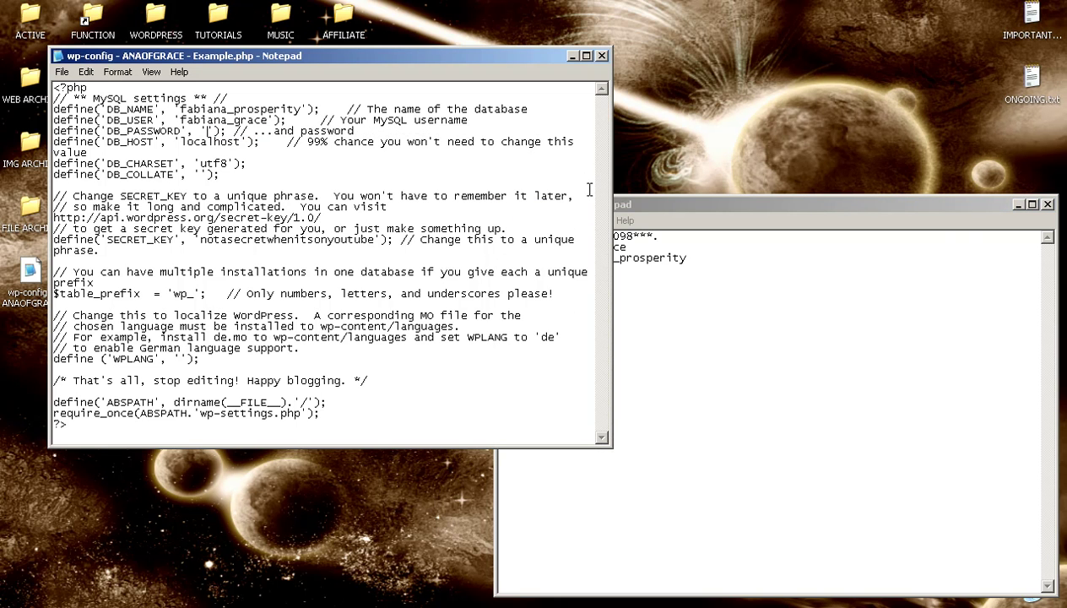
click(644, 226)
drag(653, 237, 566, 237)
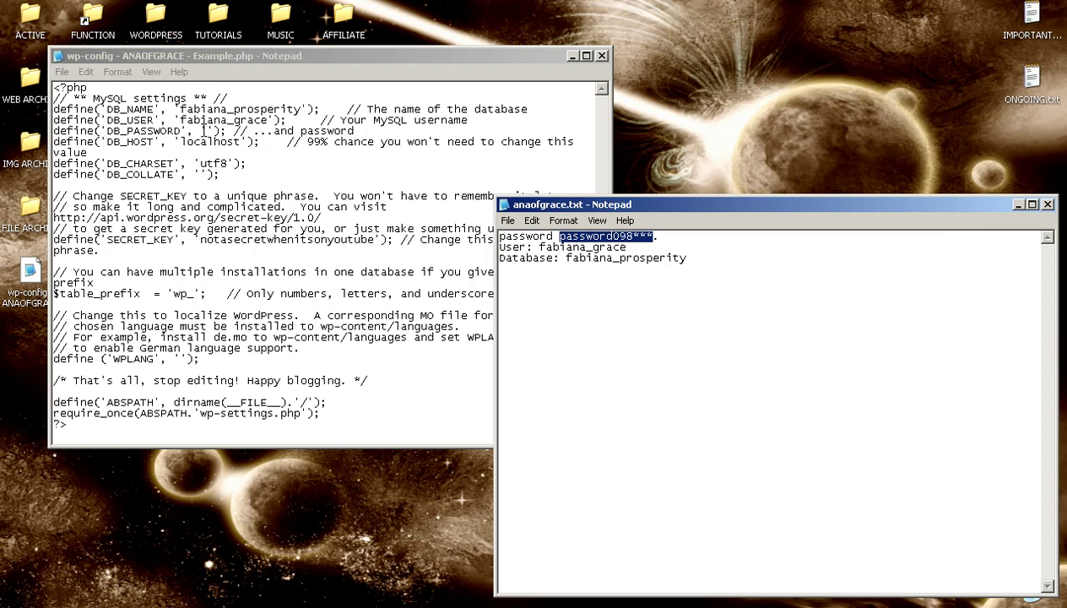
click(202, 131)
key(ctrl+v)
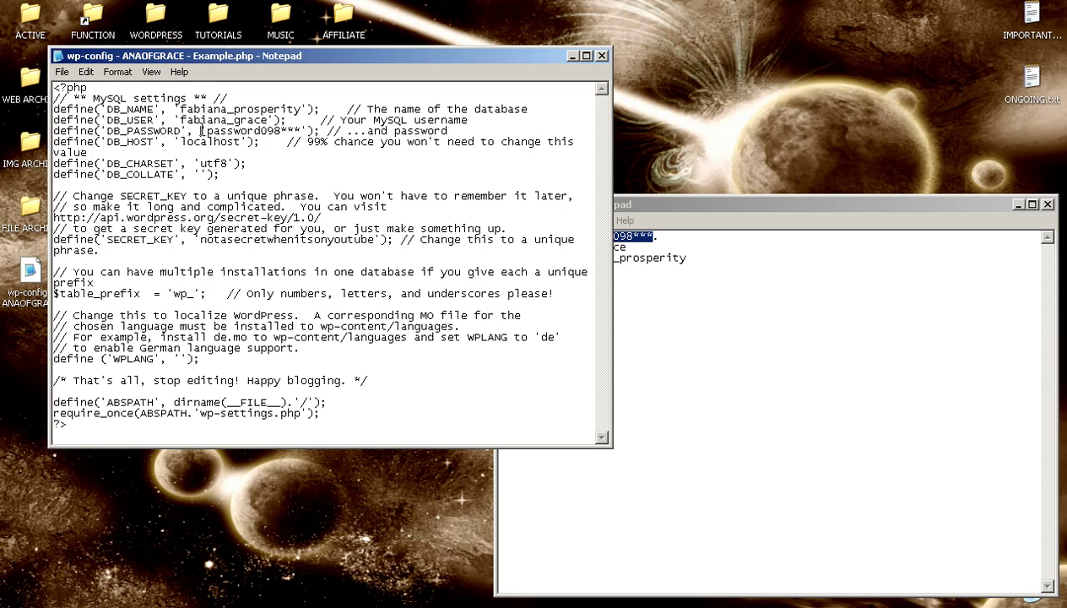
Step: Check the DB_USER and DB_NAME values, then close wp-config
drag(201, 131, 272, 121)
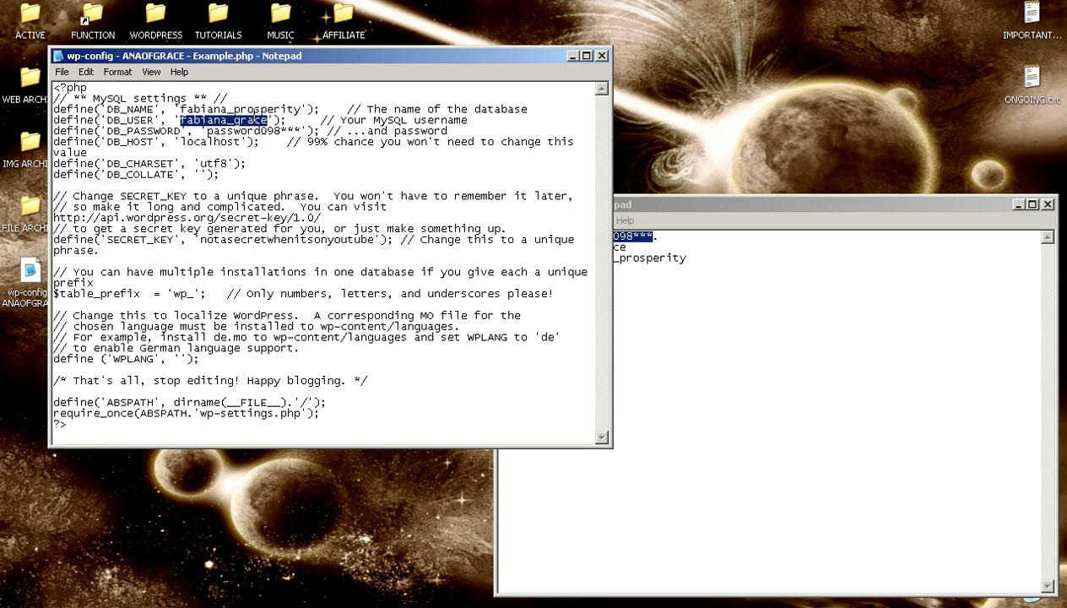
drag(179, 109, 298, 110)
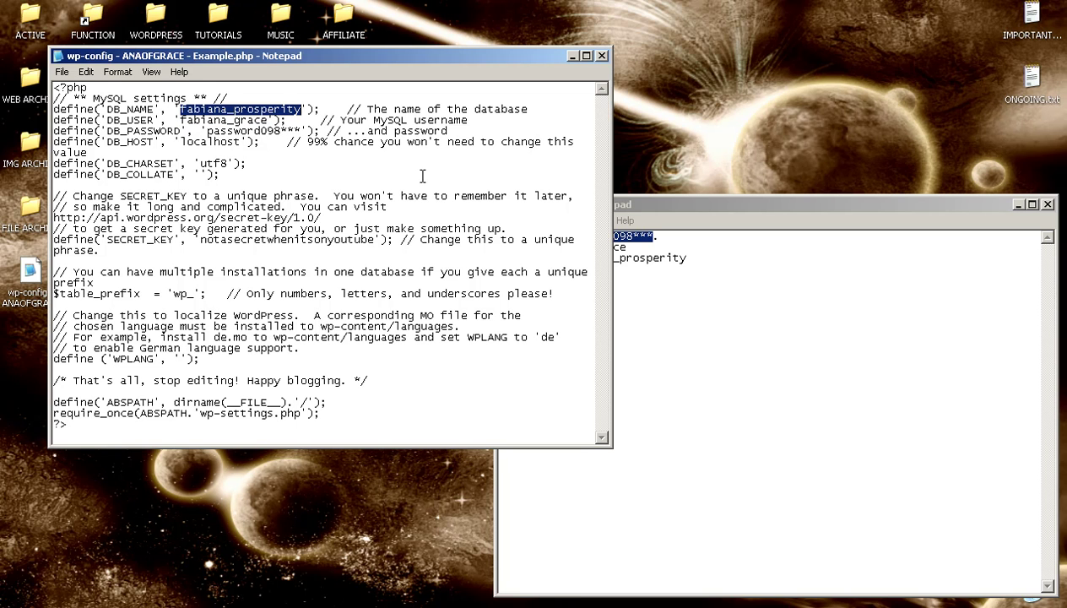
click(598, 56)
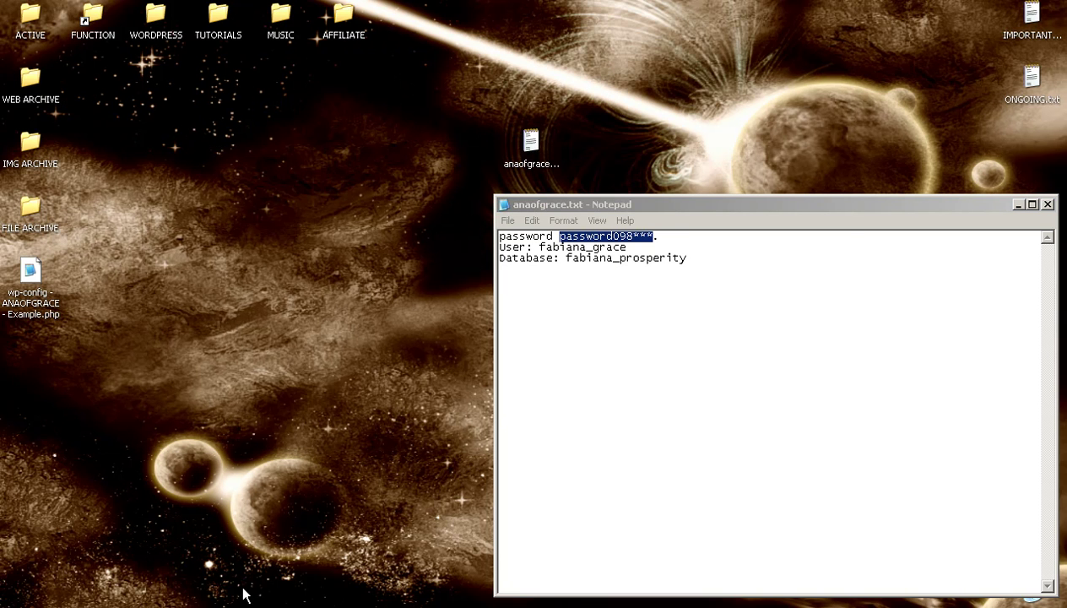
key(alt+Tab)
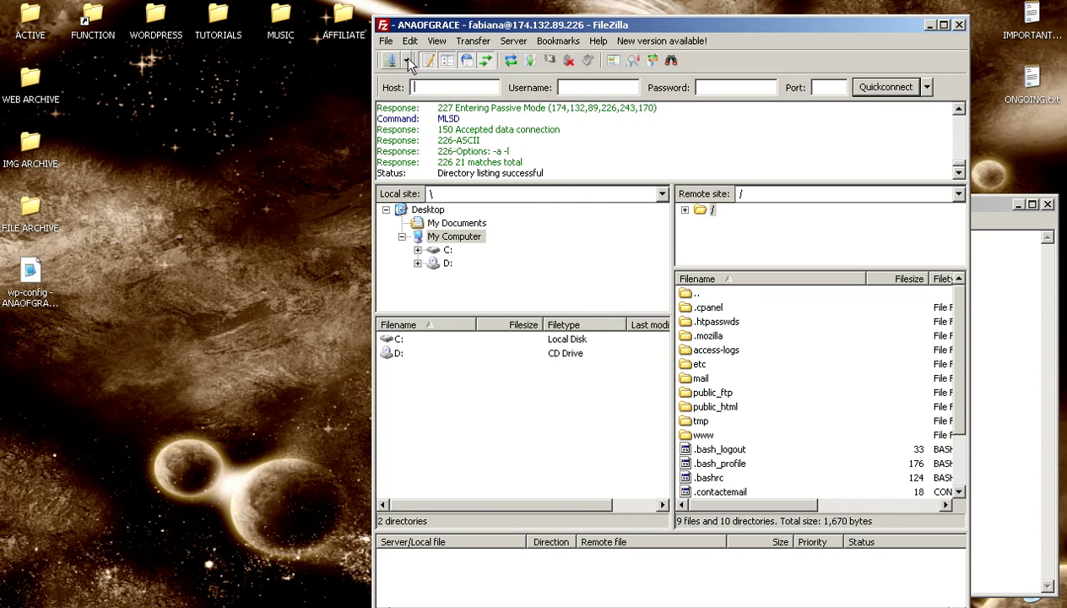
Step: Reconnect to the ANAOFGRACE saved site and open public_html on the server
click(405, 60)
click(413, 34)
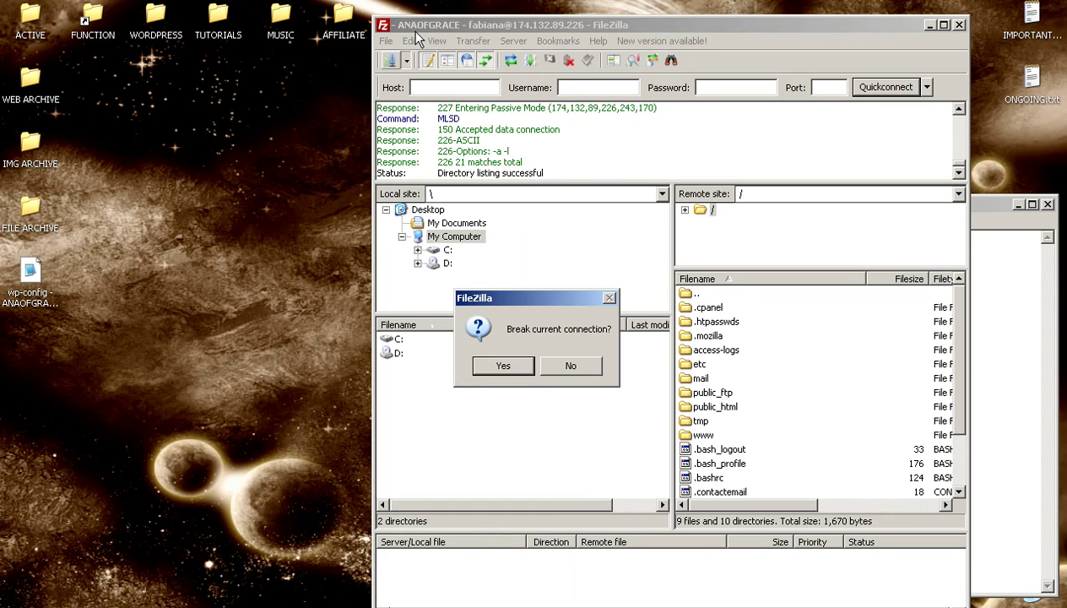
click(498, 365)
double_click(729, 407)
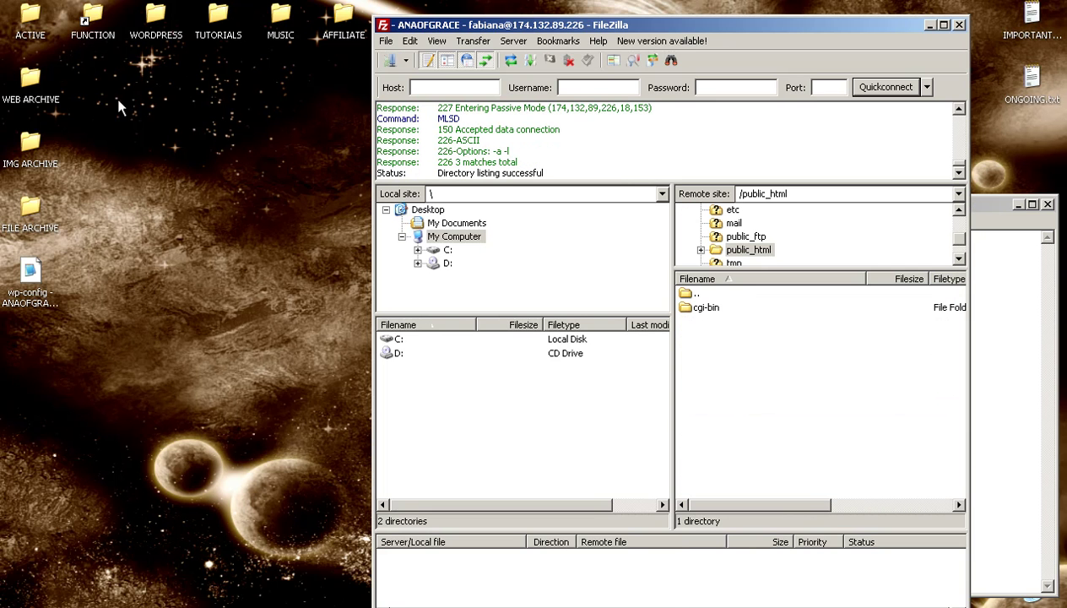
Step: Upload the wordpress-2.8.5/wordpress core files into public_html
double_click(155, 15)
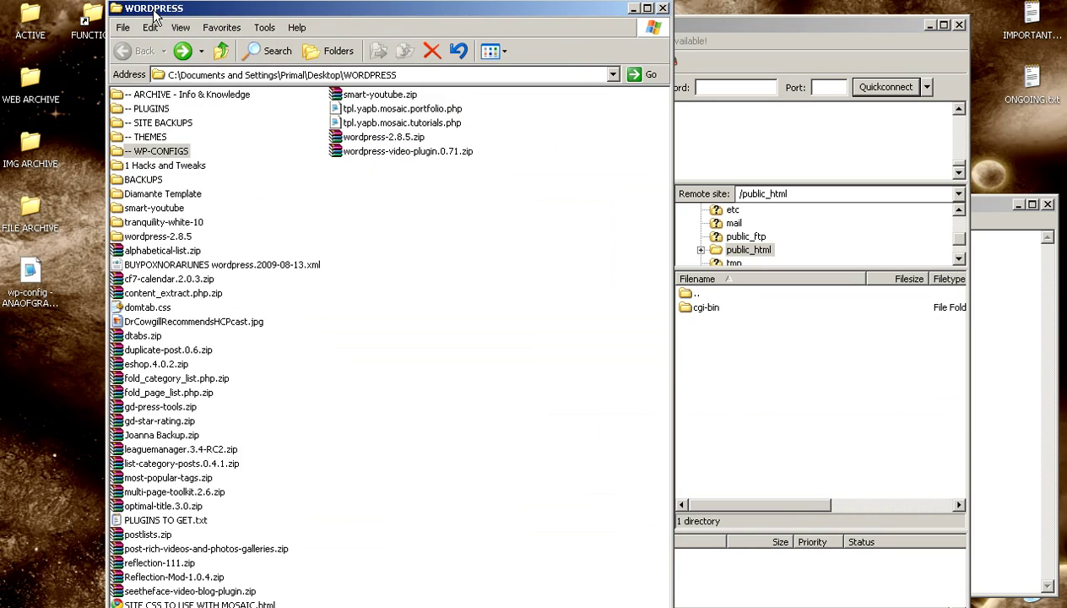
double_click(140, 236)
double_click(137, 120)
drag(296, 460, 746, 368)
click(754, 30)
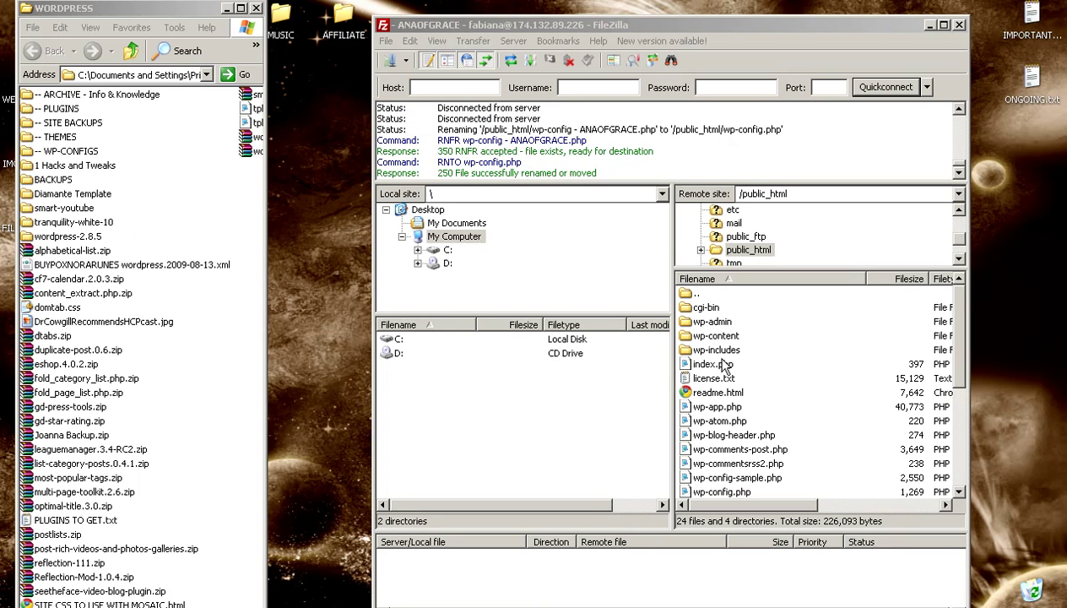
Step: Upload all Essential Plugins folders into the server's wp-content folder
double_click(713, 335)
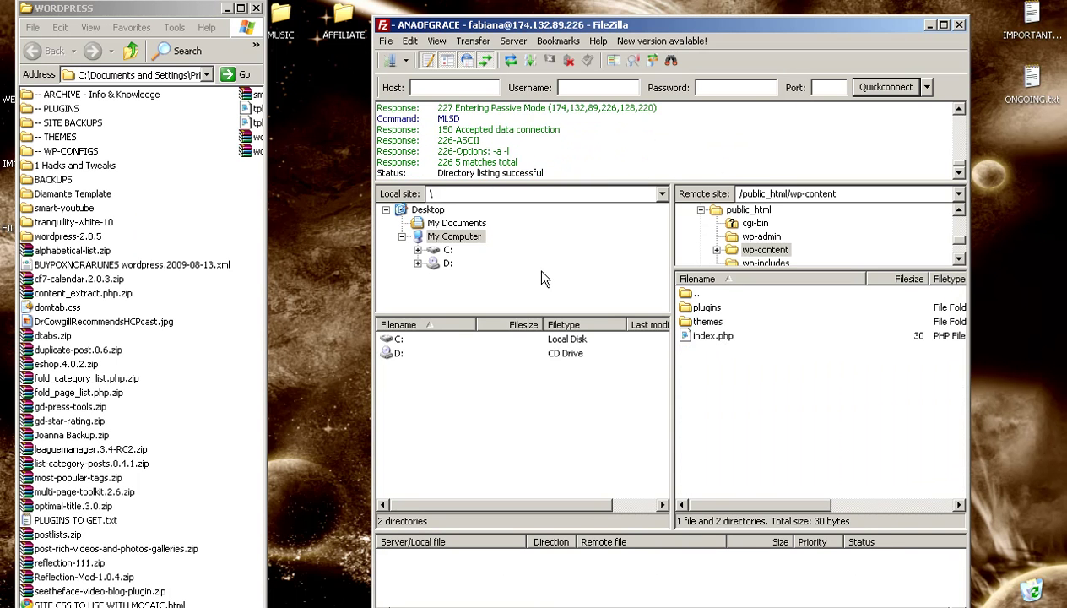
double_click(60, 108)
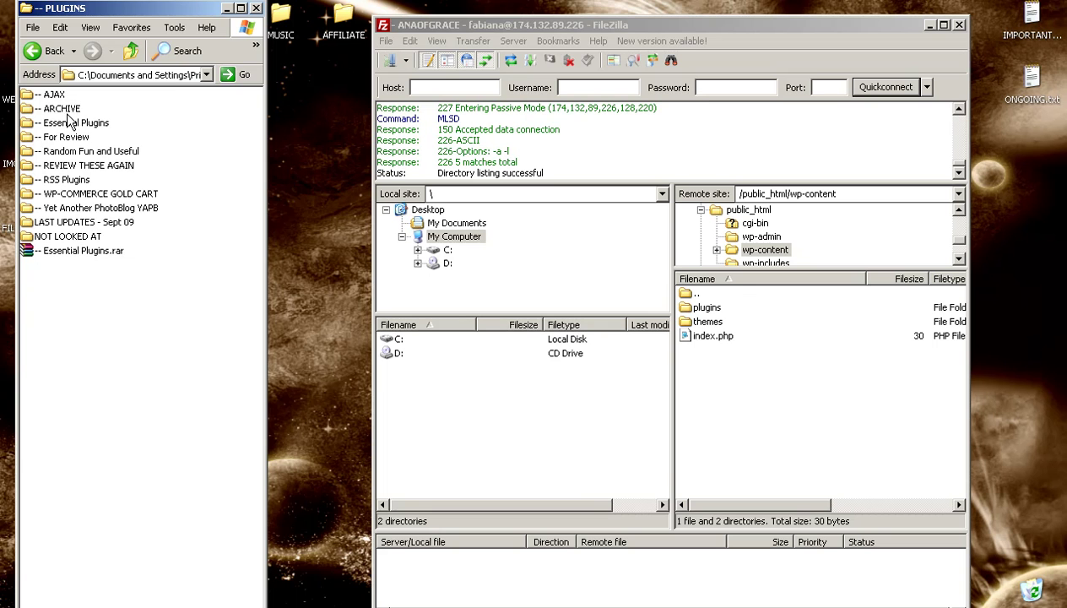
double_click(70, 124)
click(70, 96)
shift+click(207, 279)
drag(114, 281, 682, 377)
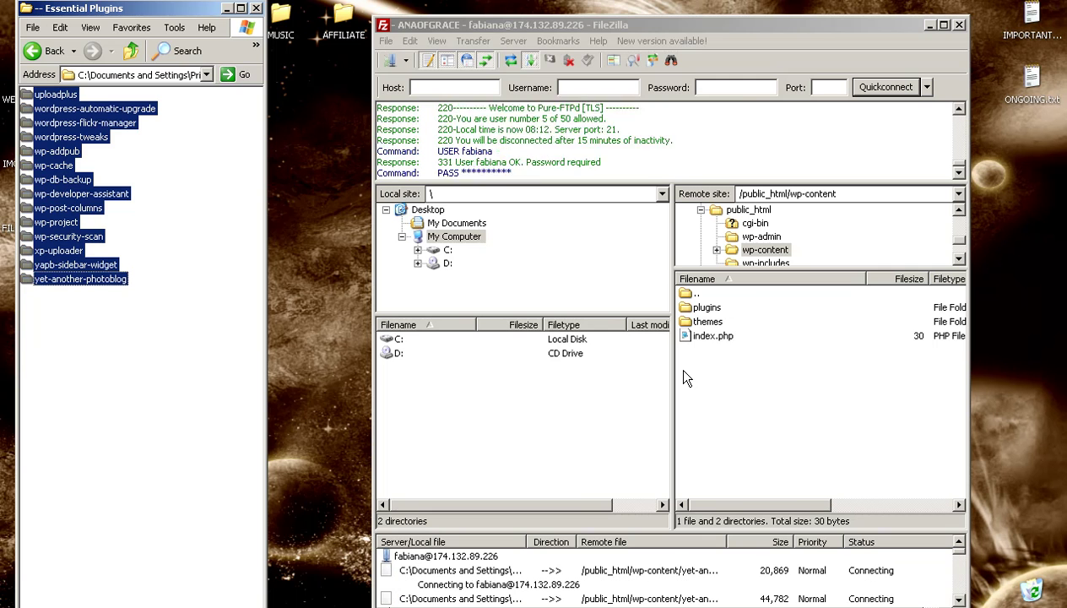
Step: Upload the five Core Themes folders into wp-content/themes on the server
double_click(685, 294)
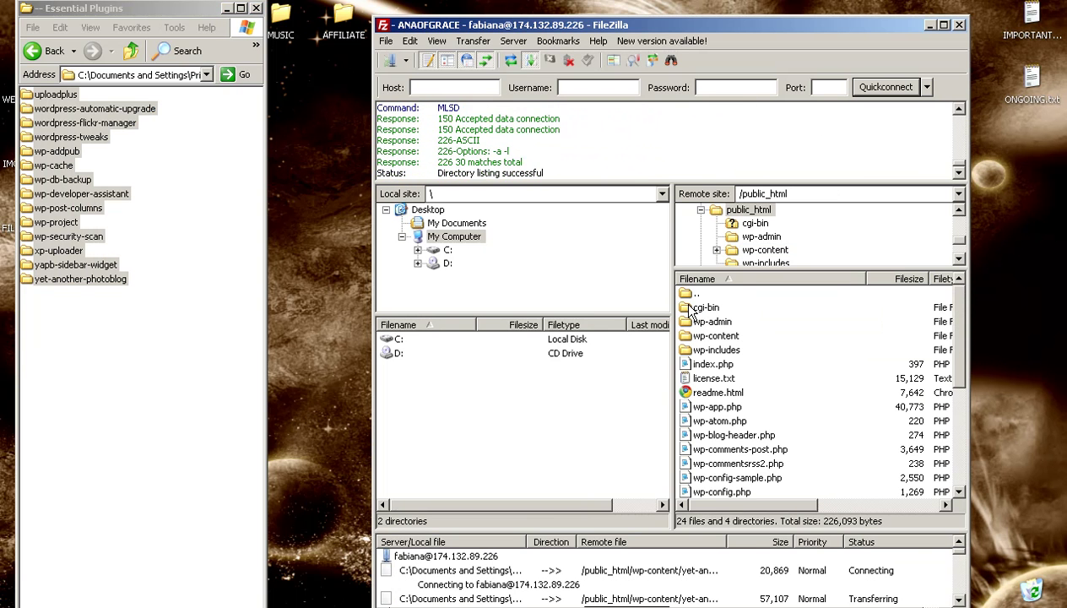
double_click(689, 334)
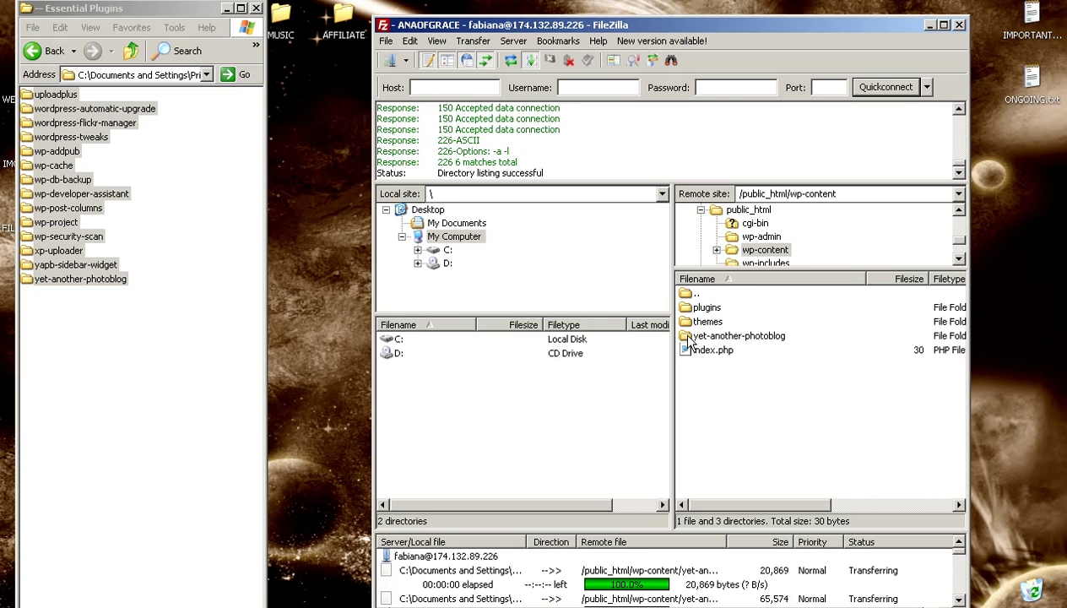
click(688, 323)
double_click(688, 324)
click(51, 52)
click(47, 53)
double_click(59, 137)
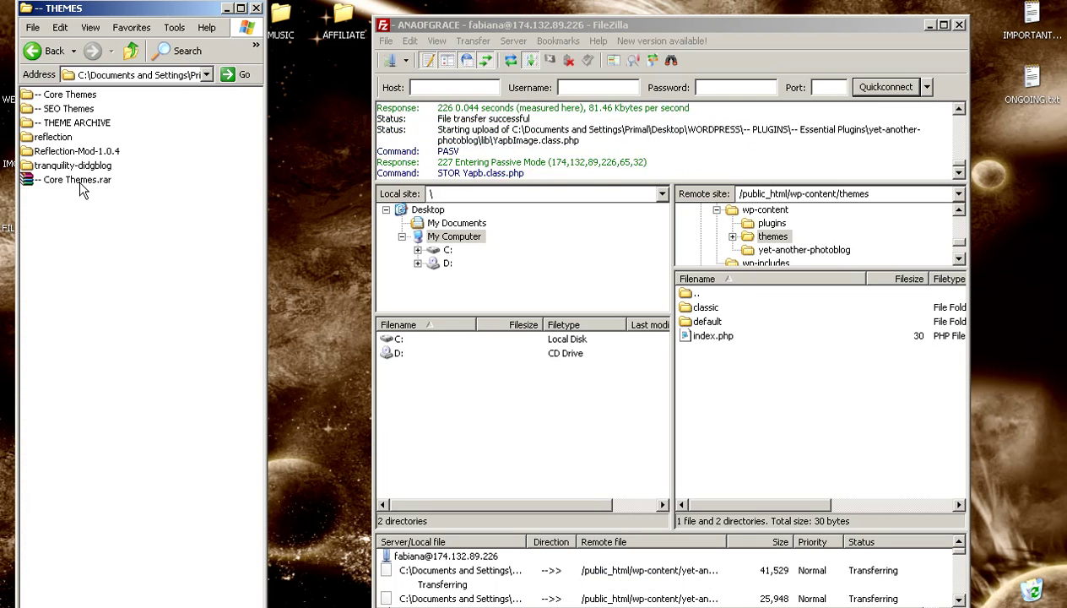
double_click(61, 94)
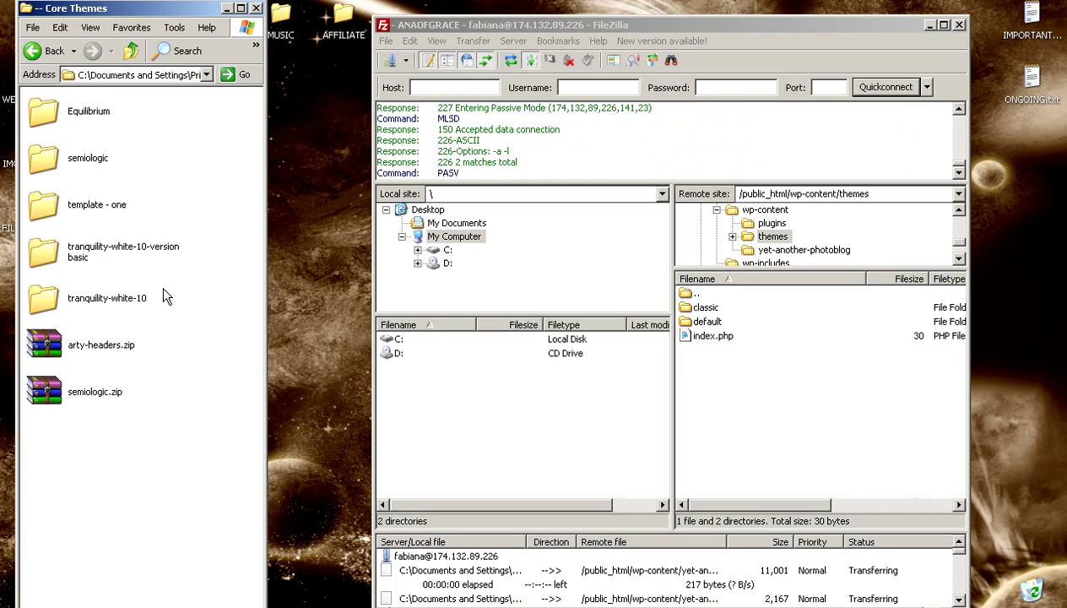
drag(195, 305, 93, 114)
drag(118, 253, 684, 448)
click(48, 54)
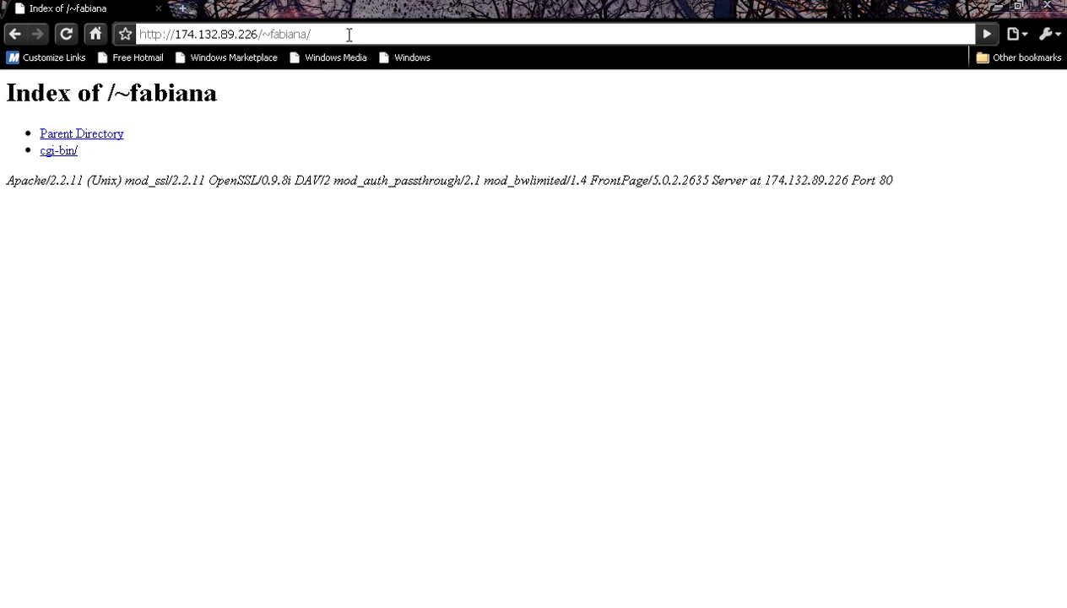
Step: Reload the site URL and load the wp-admin/install.php installation page
click(348, 35)
key(Return)
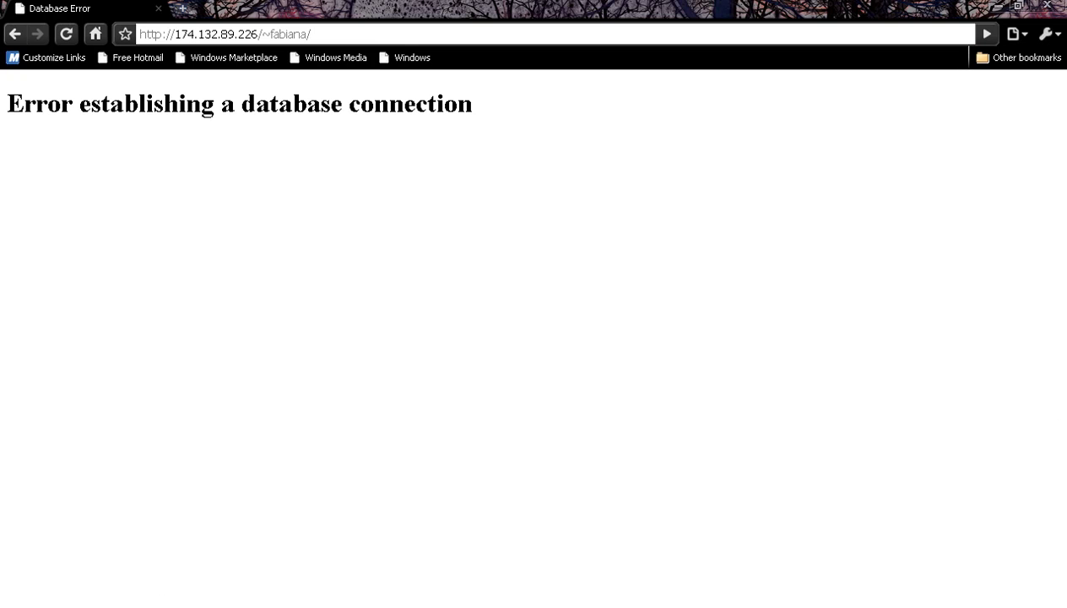
key(F5)
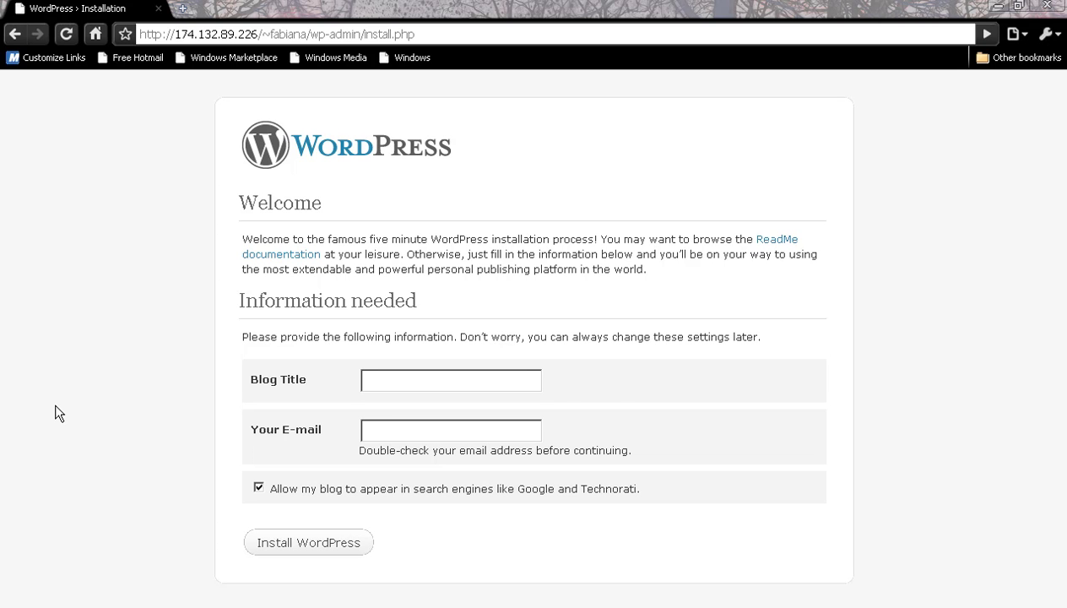
Step: Install WordPress with blog title 'Ana of Grace' and the admin's e-mail address
click(529, 378)
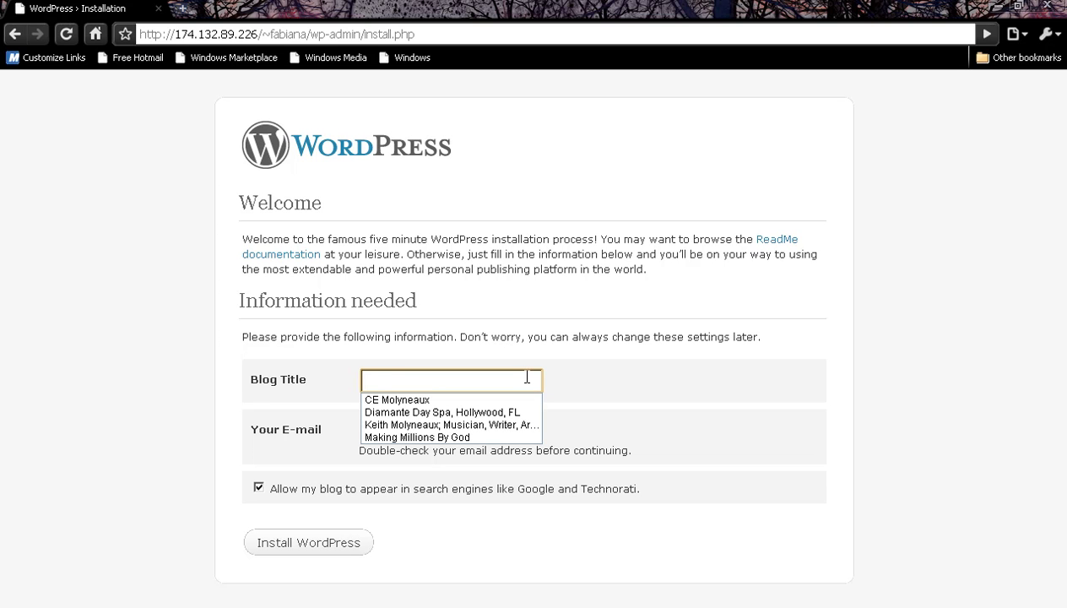
text(Ana of )
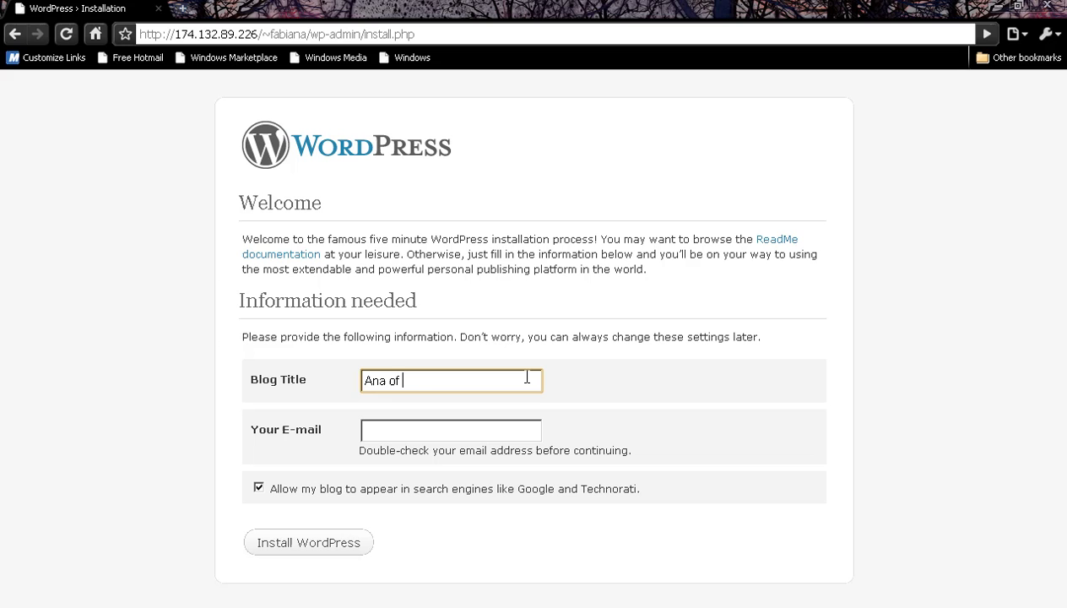
text(Grace)
key(Tab)
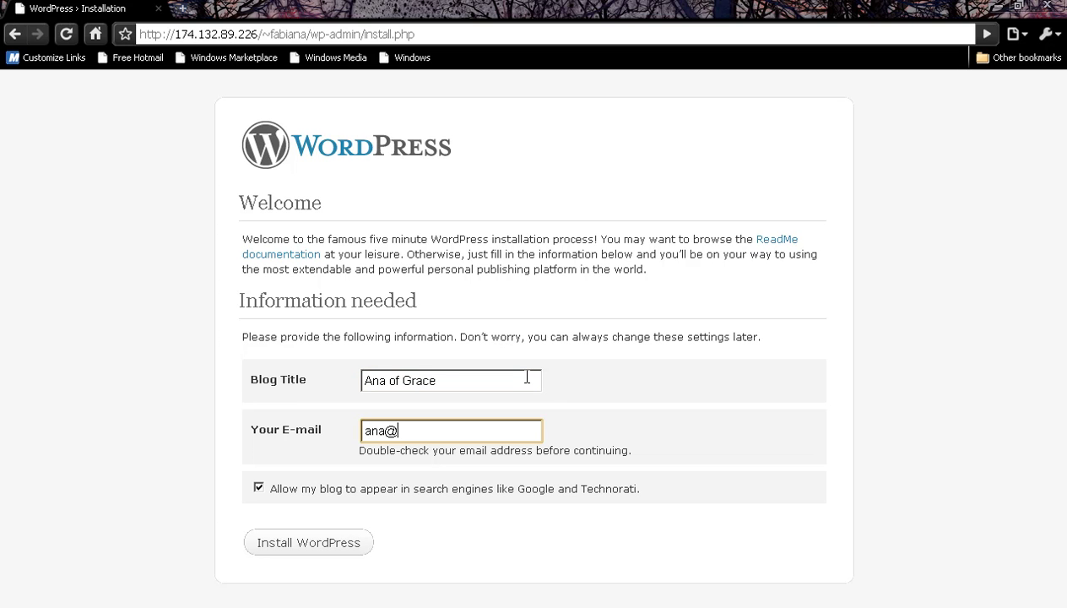
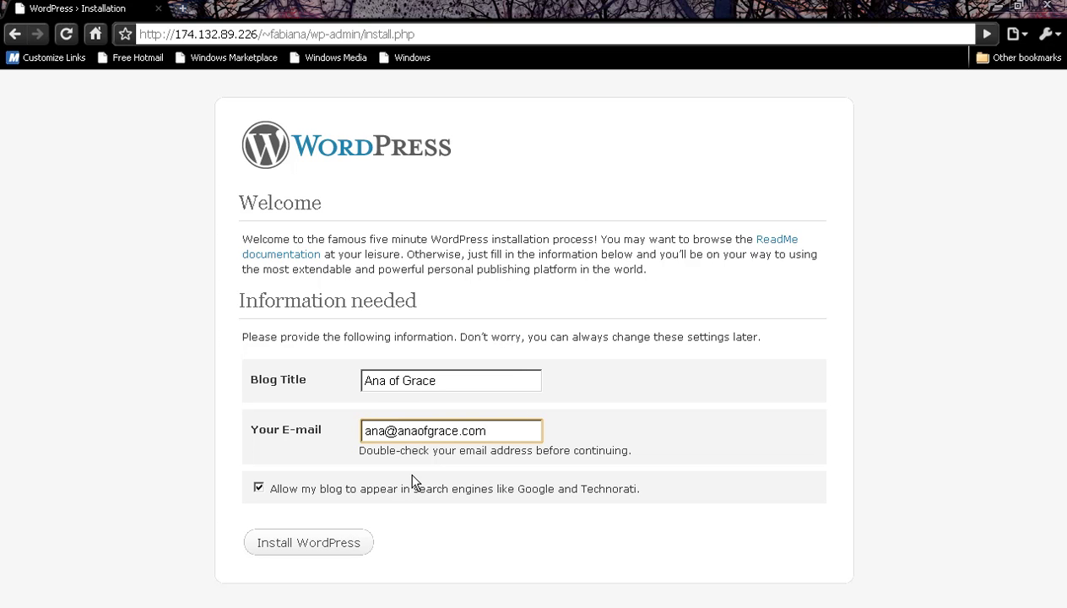
click(331, 542)
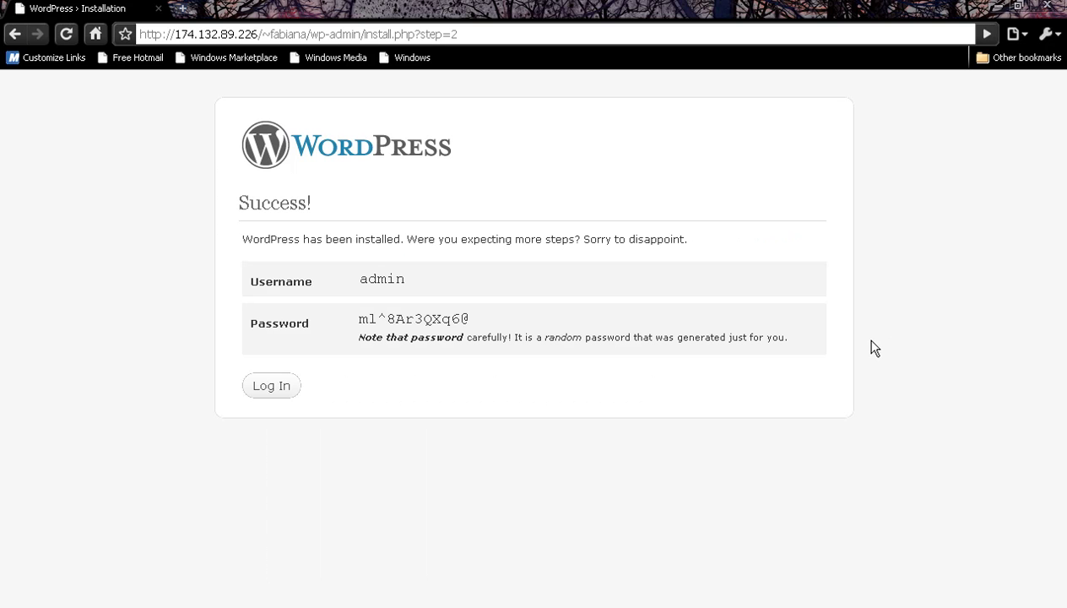
Step: Save the generated admin password and 'admin' username into the anaofgrace.txt note
drag(358, 319, 517, 326)
key(ctrl+c)
key(alt+Tab)
key(ctrl+v)
click(885, 255)
key(alt+Tab)
text(admin /)
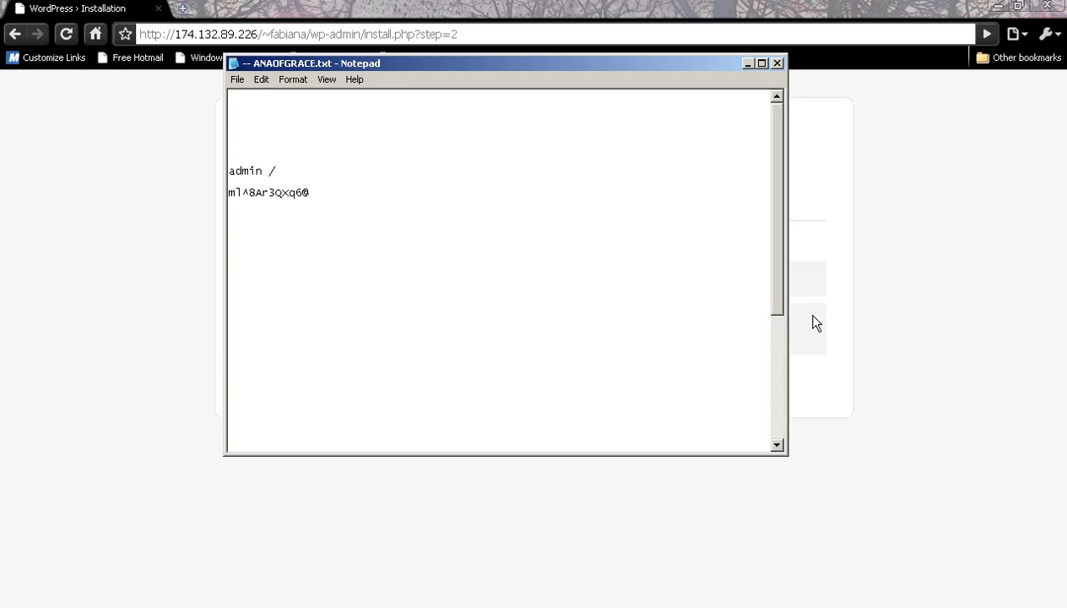
click(813, 321)
Step: Log in to the WordPress dashboard, then minimize Chrome, FileZilla and Notepad
click(296, 384)
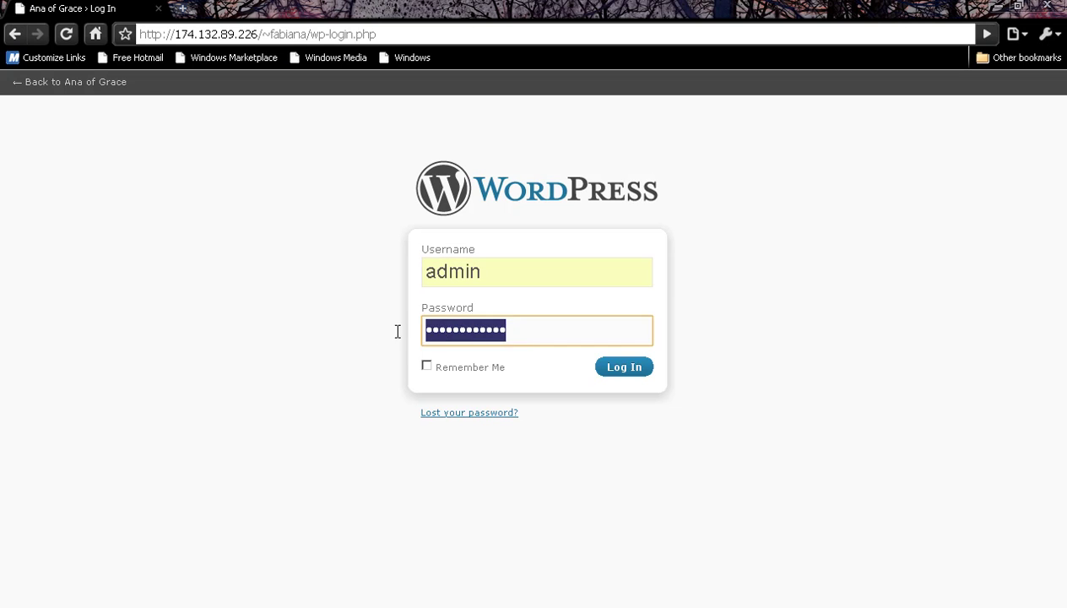
click(645, 368)
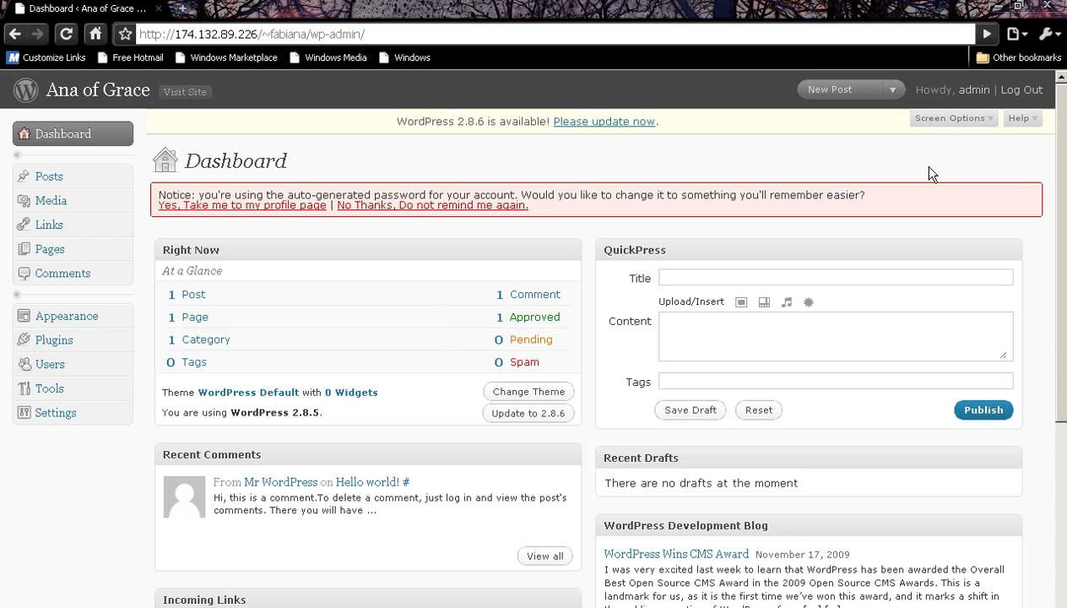
click(999, 6)
click(920, 20)
click(748, 64)
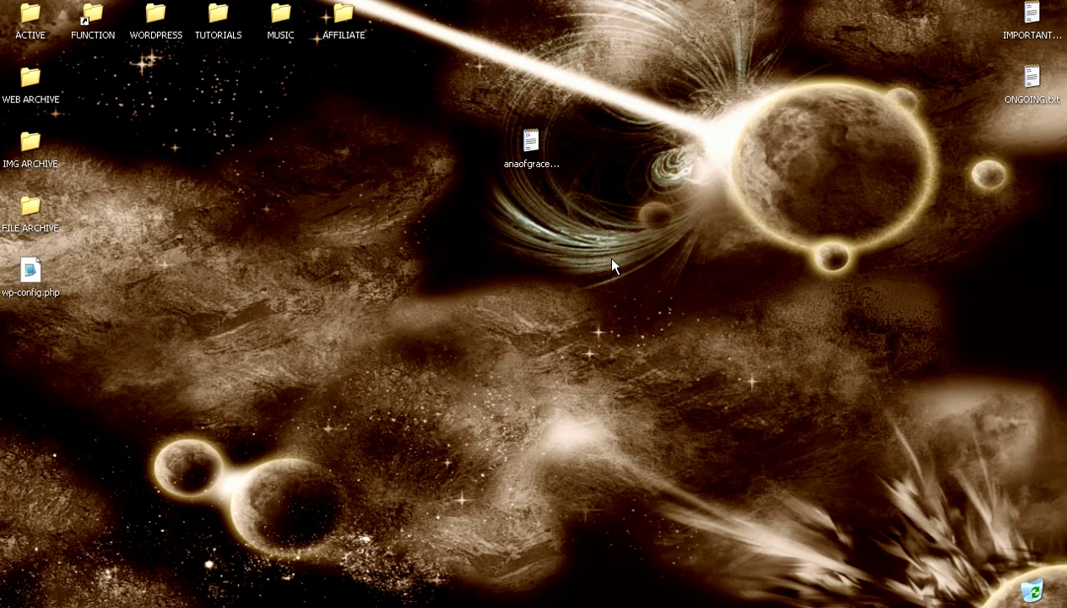